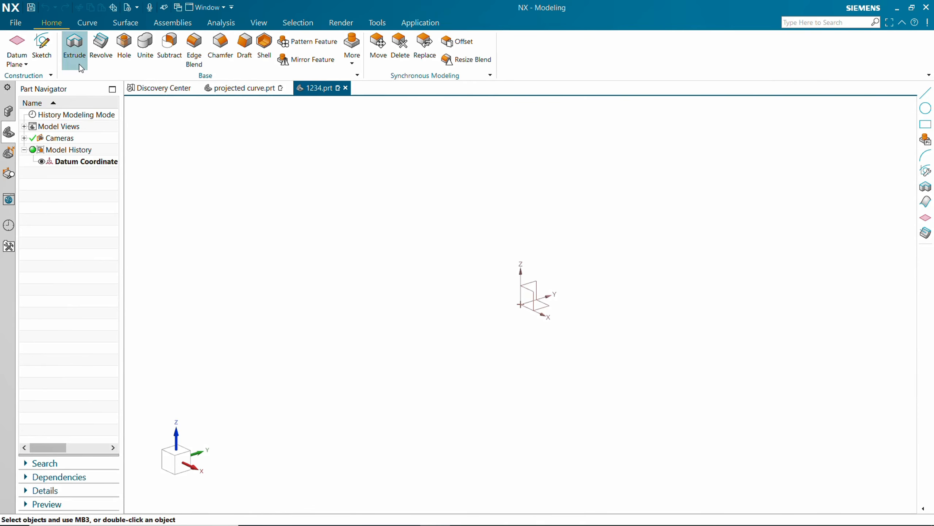
Create a new sketch on the Top plane.
left_click(44, 45)
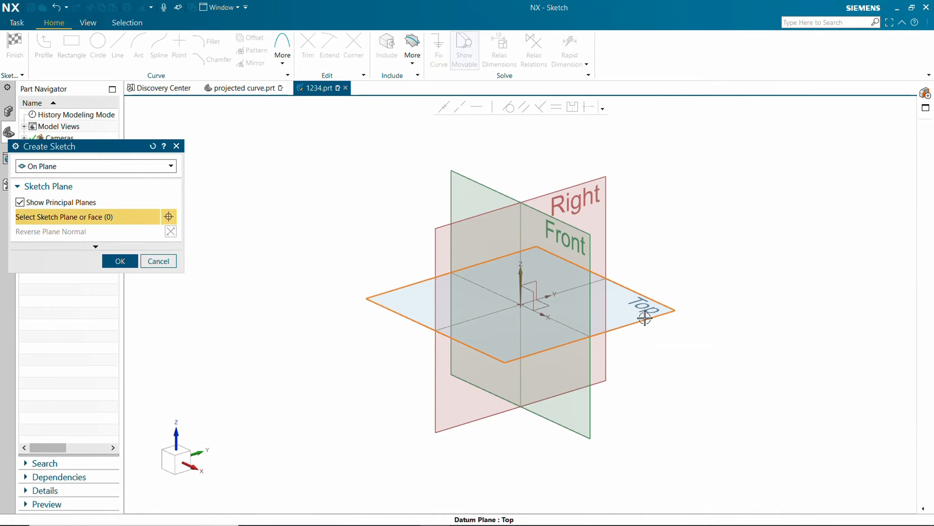
left_click(644, 318)
left_click(133, 264)
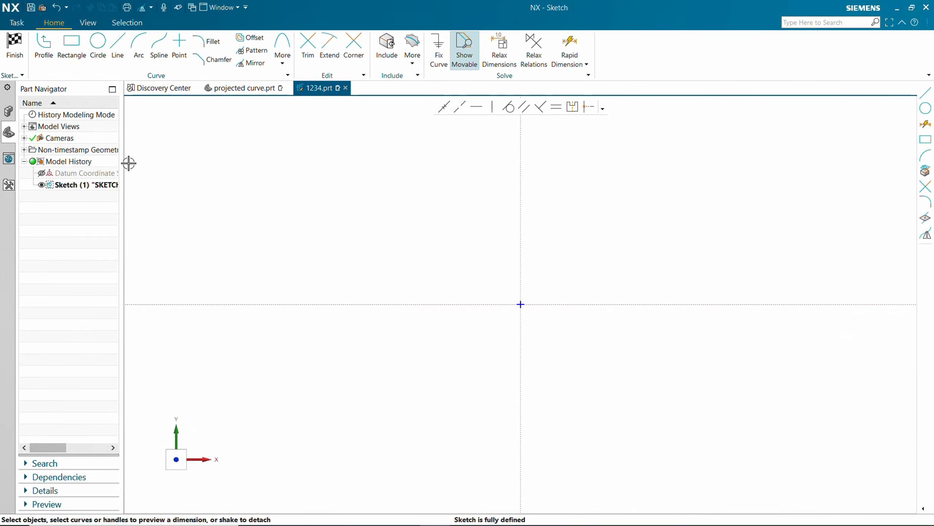
Draw a 250 mm diameter circle centred on the sketch origin.
left_click(98, 43)
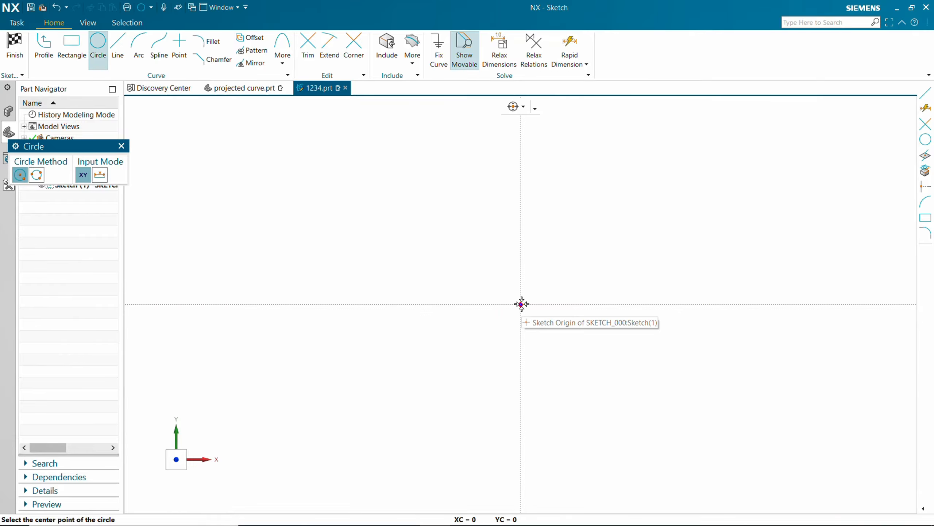
left_click(521, 305)
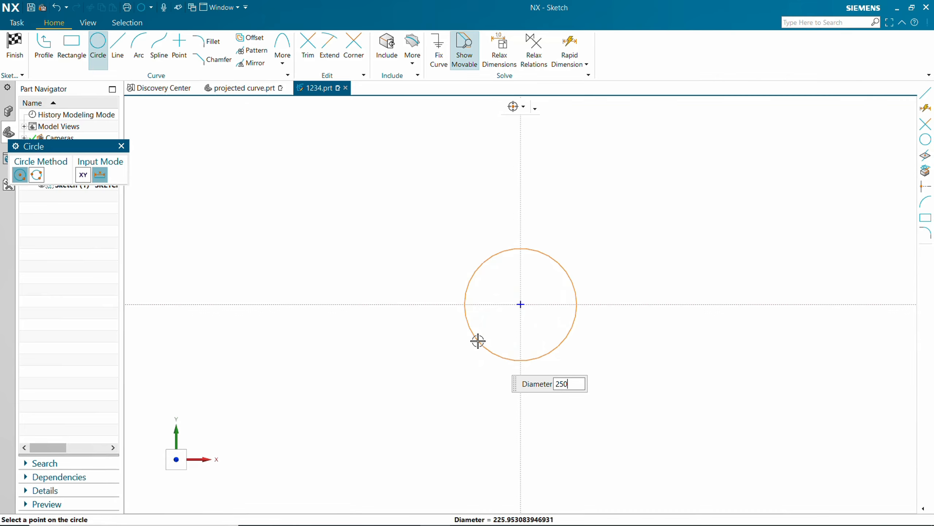
type("250")
key("Return")
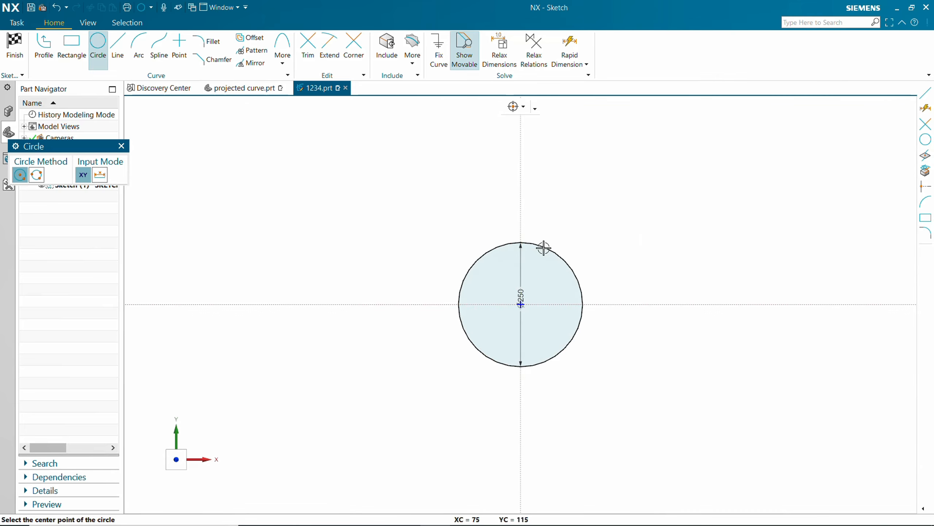
Draw a slanted line tangent to the circle's right side and reposition its free end higher above the circle at a steeper angle.
left_click(118, 49)
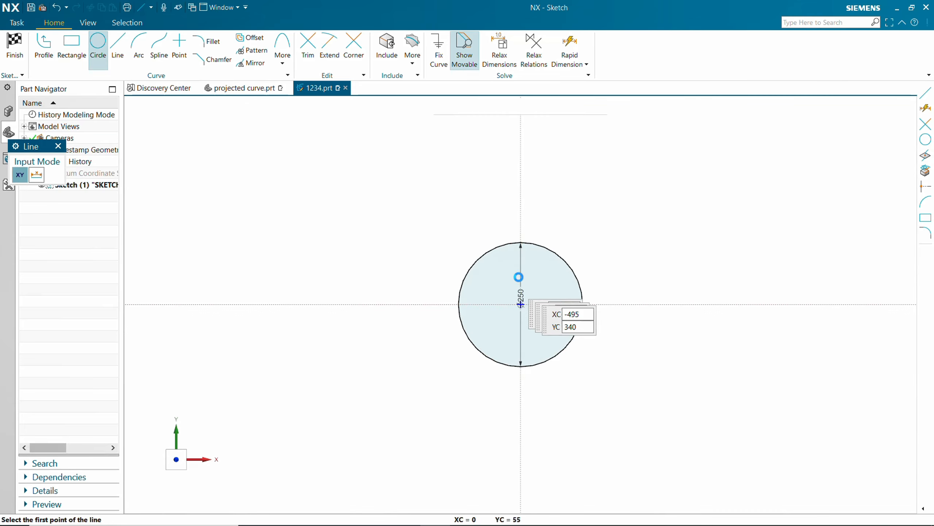
left_click(570, 343)
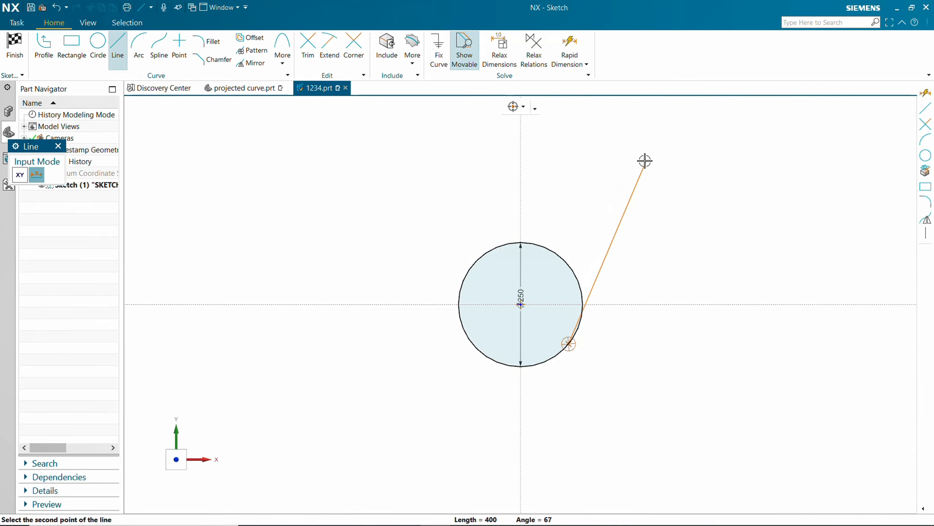
left_click(677, 212)
middle_click(680, 213)
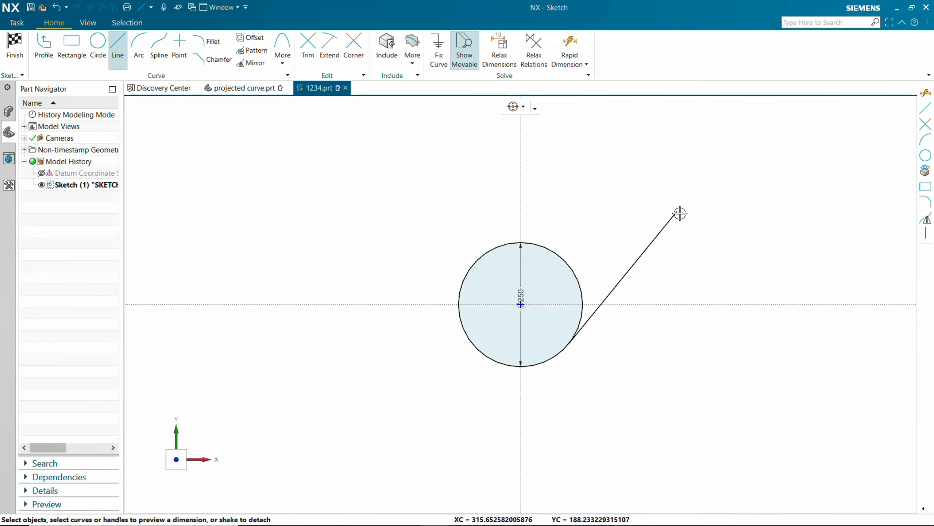
left_click_drag(677, 212, 668, 175)
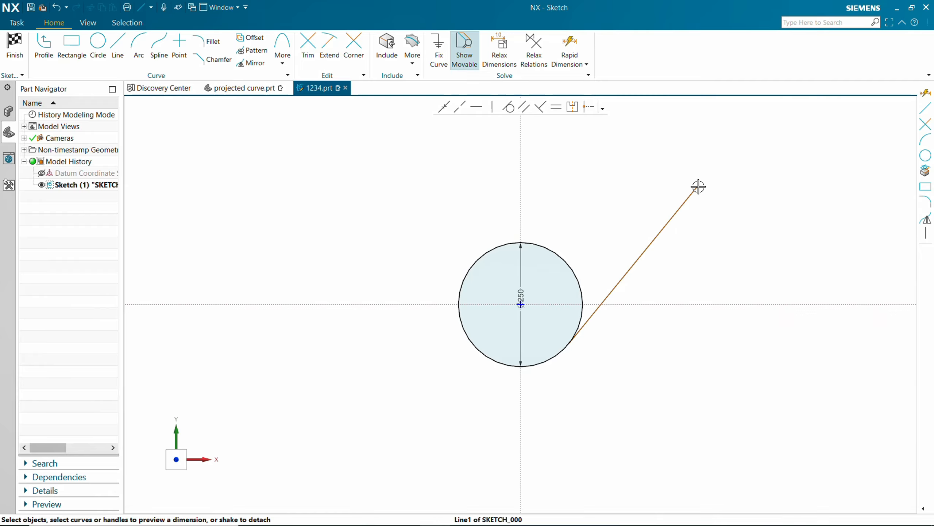
left_click_drag(700, 188, 647, 142)
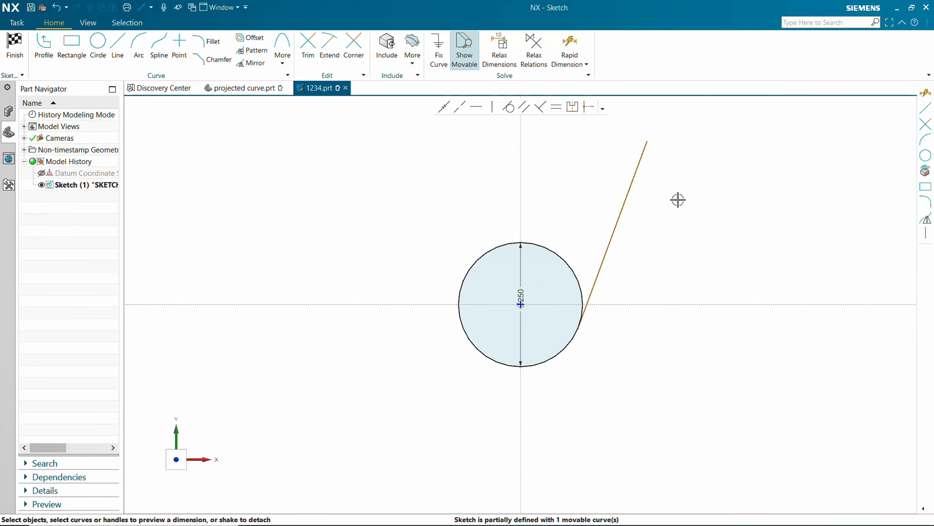
Draw a 40 mm horizontal line at angle 0 outward to the right from the slanted line's upper end.
left_click(118, 47)
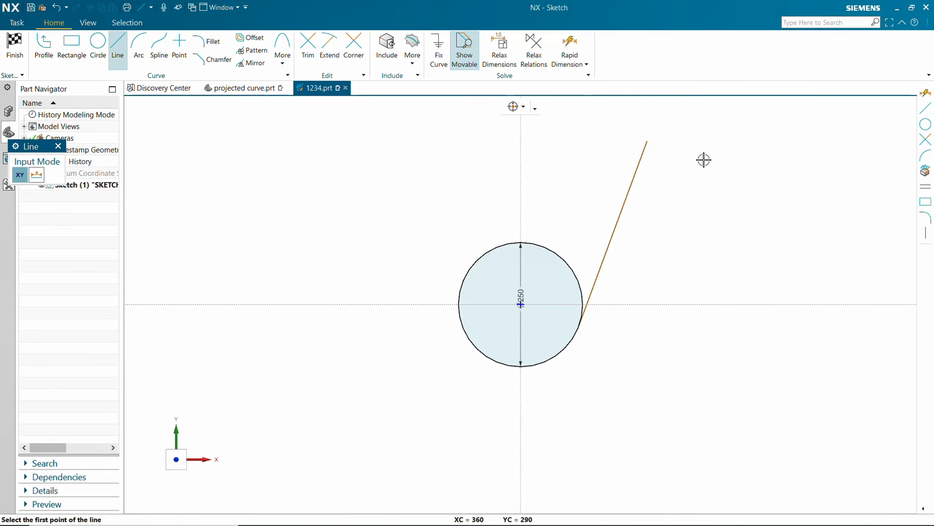
left_click(648, 141)
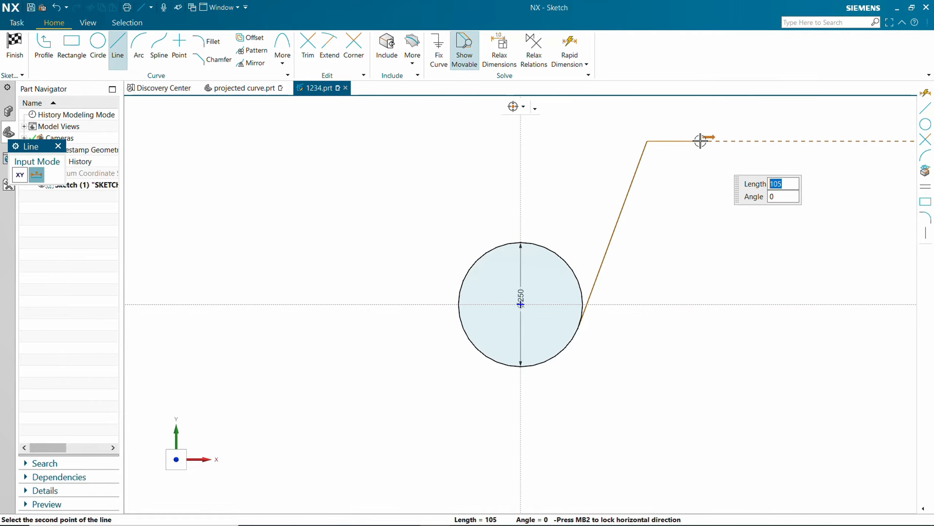
key("Tab")
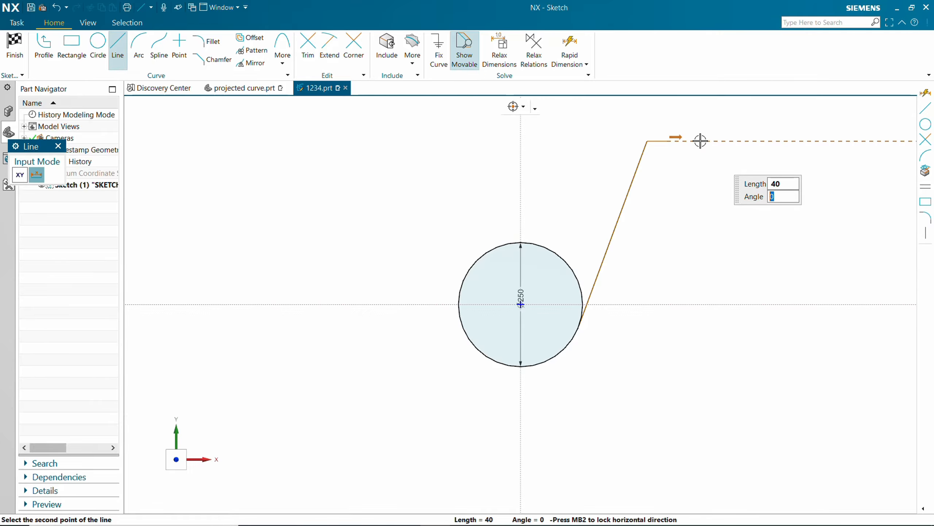
key("Return")
key("Escape")
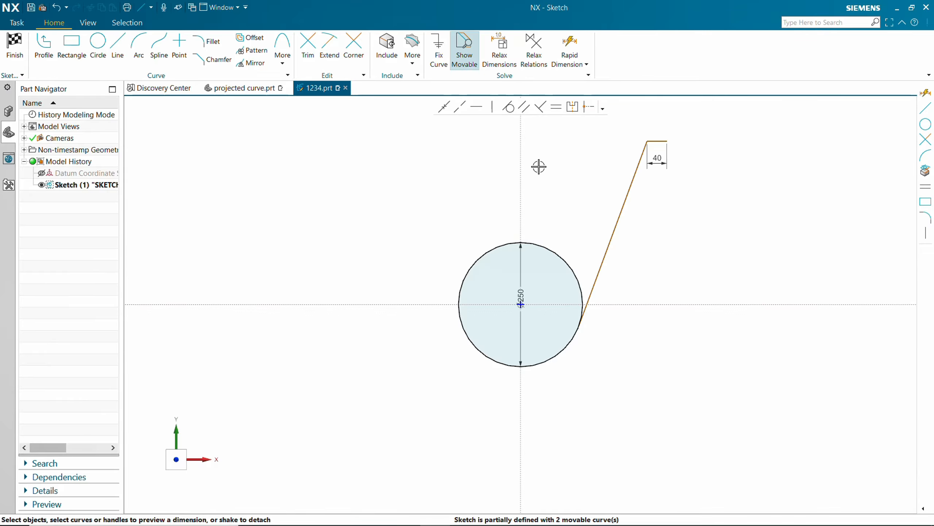
Add an angular dimension of 15° between the vertical axis and the slanted line.
mouse_move(539, 167)
middle_mouse_down("shift")
mouse_move(525, 199)
mouse_move(475, 223)
middle_mouse_up("shift")
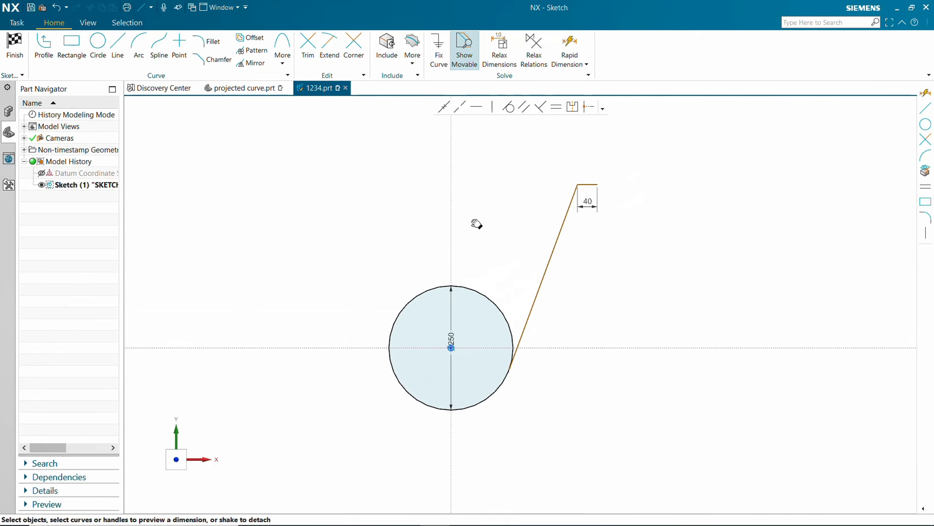
left_click(569, 45)
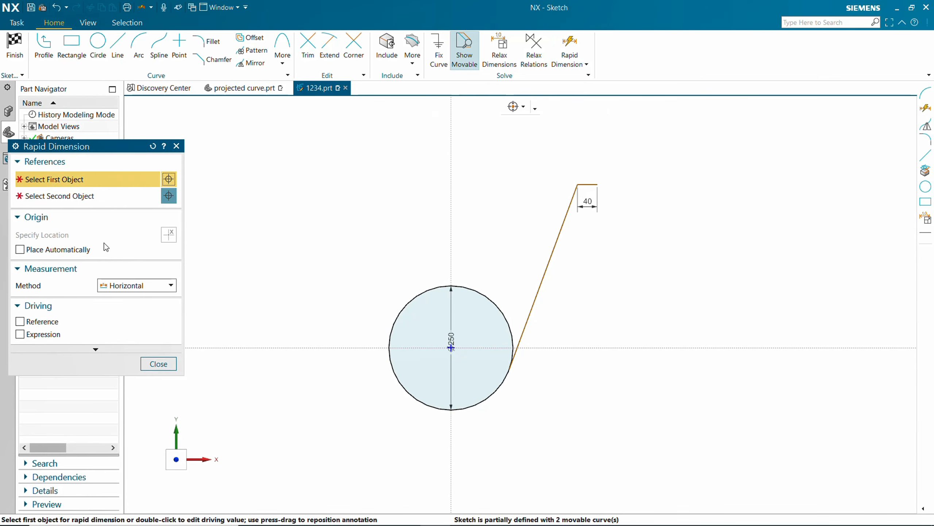
left_click(162, 287)
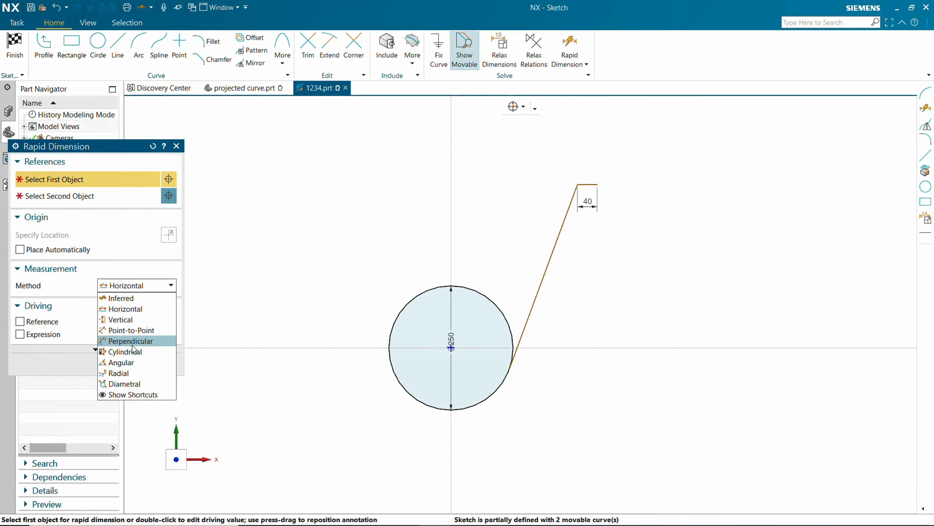
left_click(131, 364)
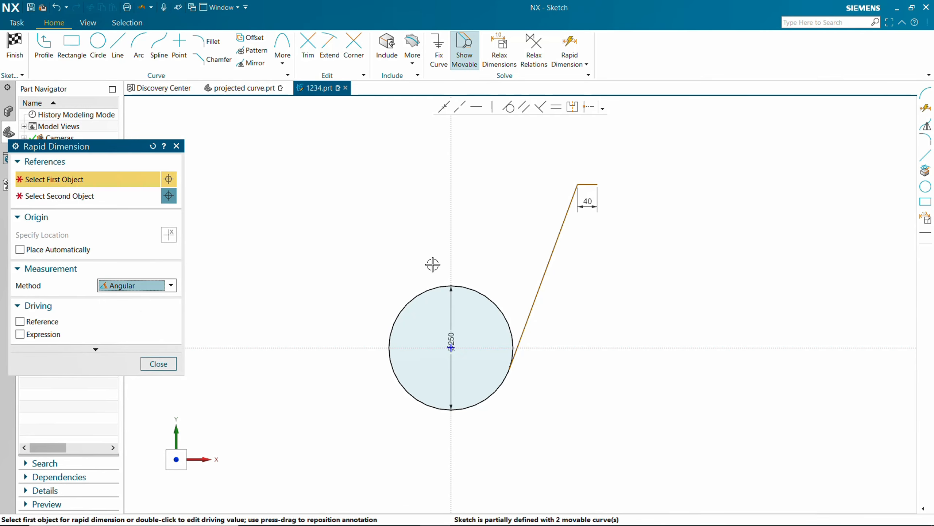
left_click(450, 225)
left_click(544, 277)
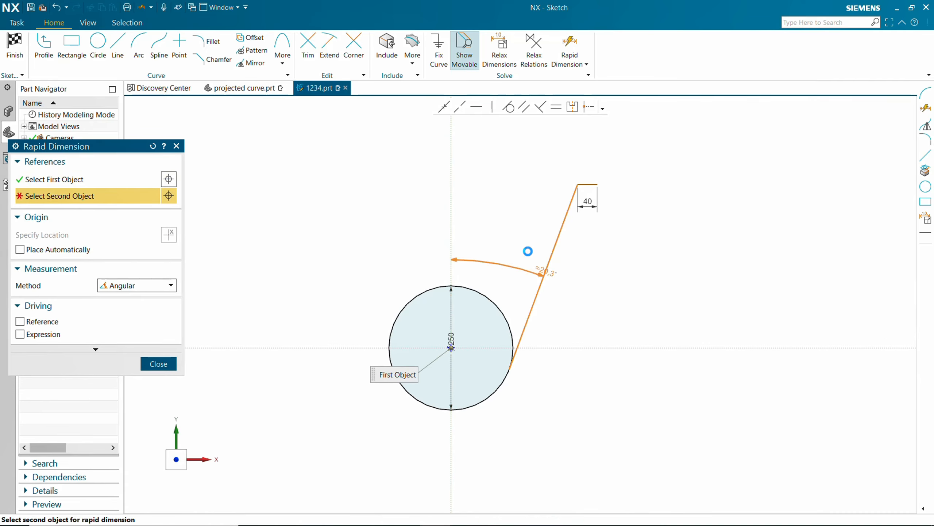
left_click(504, 211)
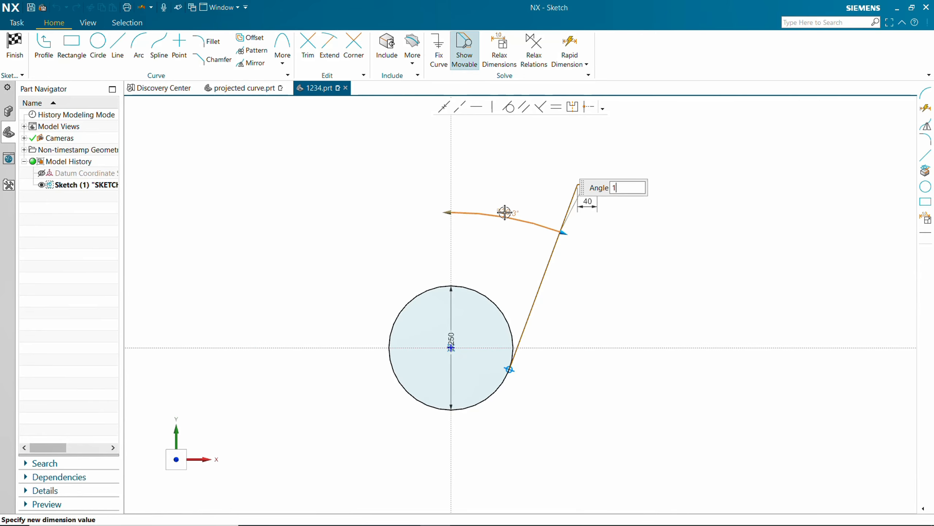
key("Return")
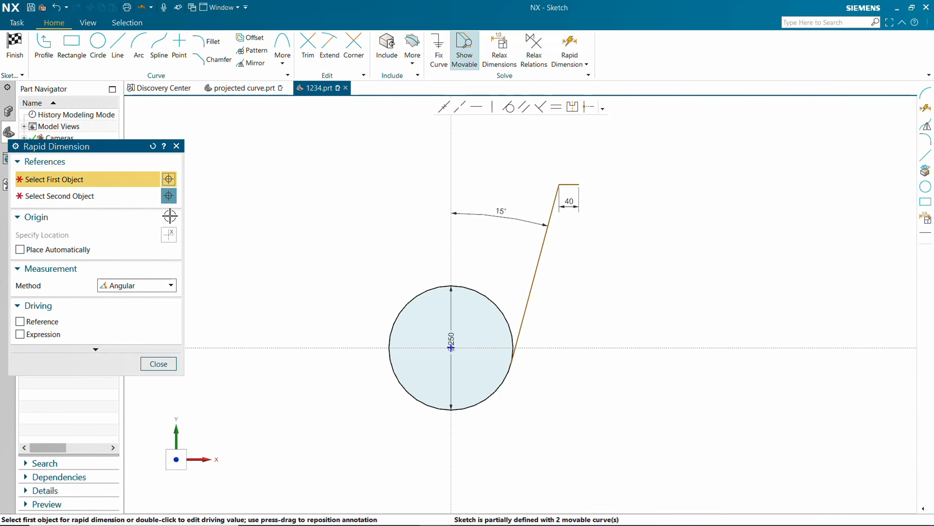
Add a vertical dimension of 400 mm between the circle's centre and the slanted line's upper end.
left_click(142, 290)
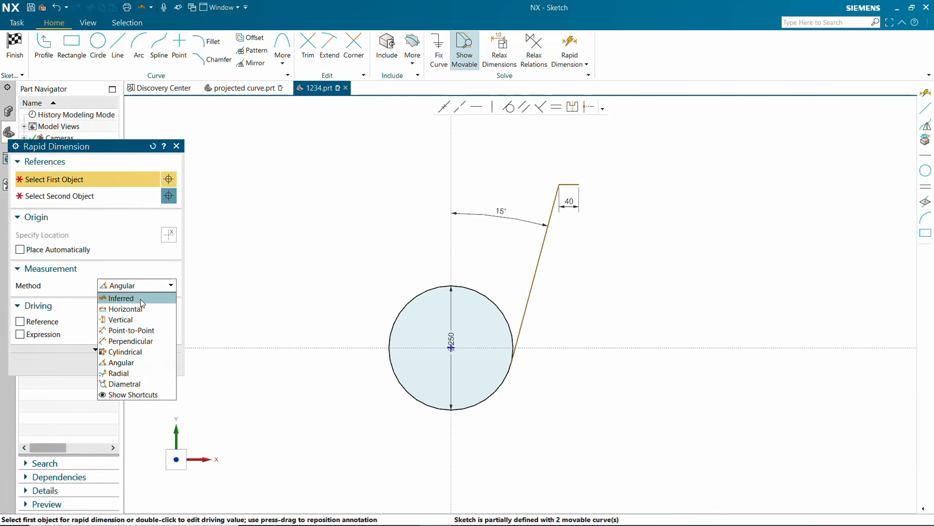
left_click(141, 320)
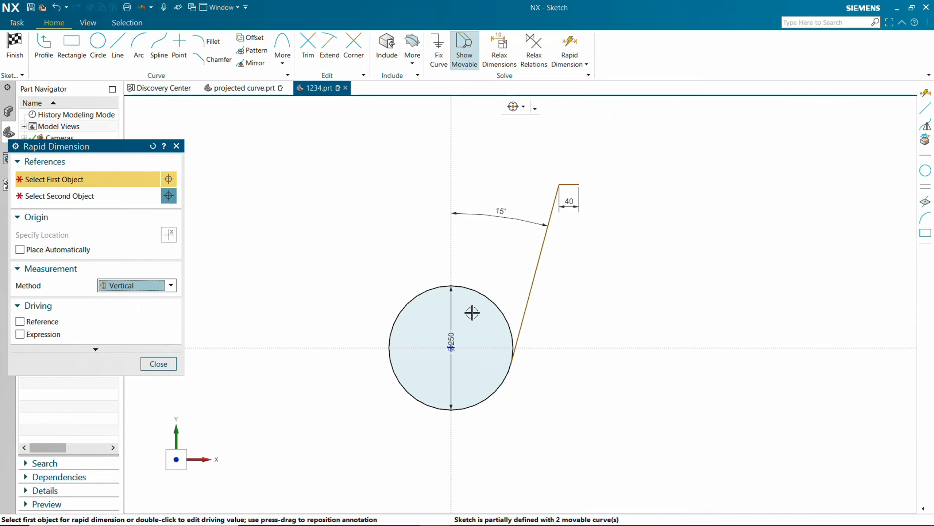
left_click(476, 292)
left_click(559, 184)
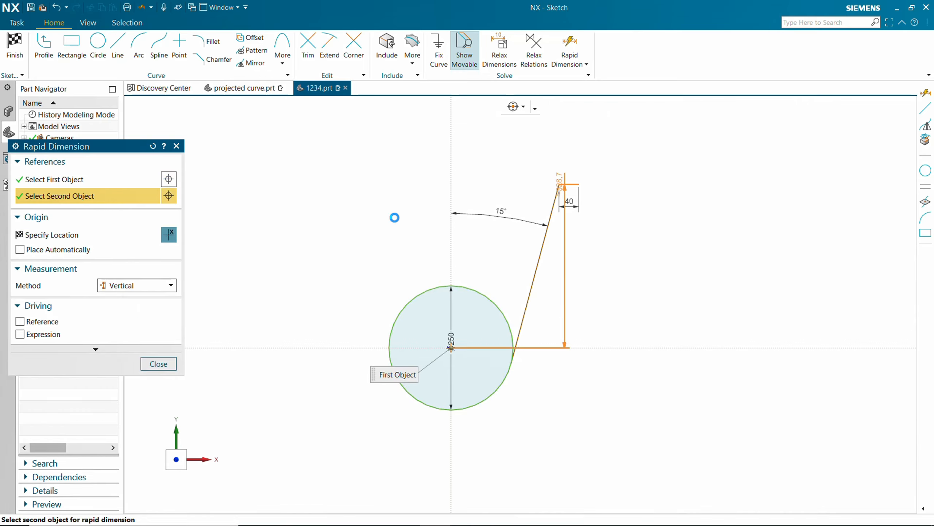
left_click(331, 240)
type("400")
key("Return")
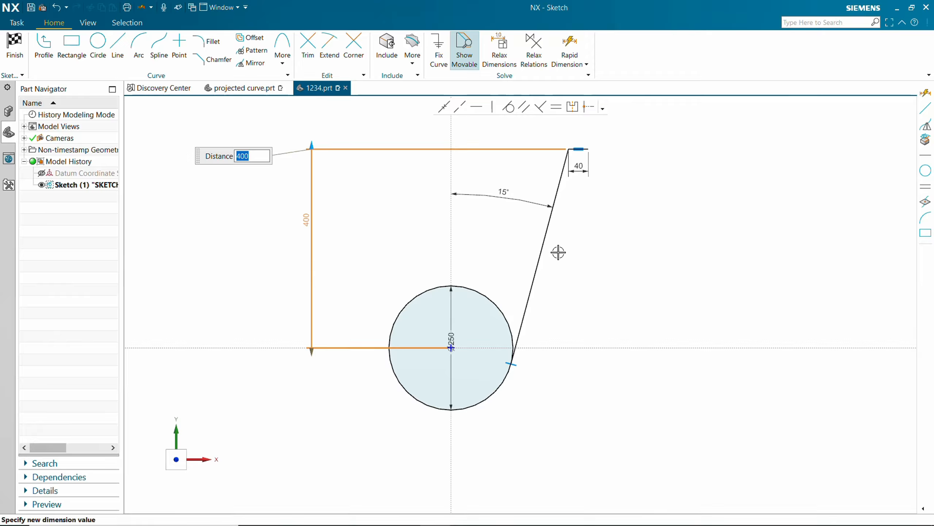
scroll(568, 253, "up", 4)
scroll(568, 253, "down", 6)
scroll(569, 202, "up", 2)
scroll(567, 183, "up", 5)
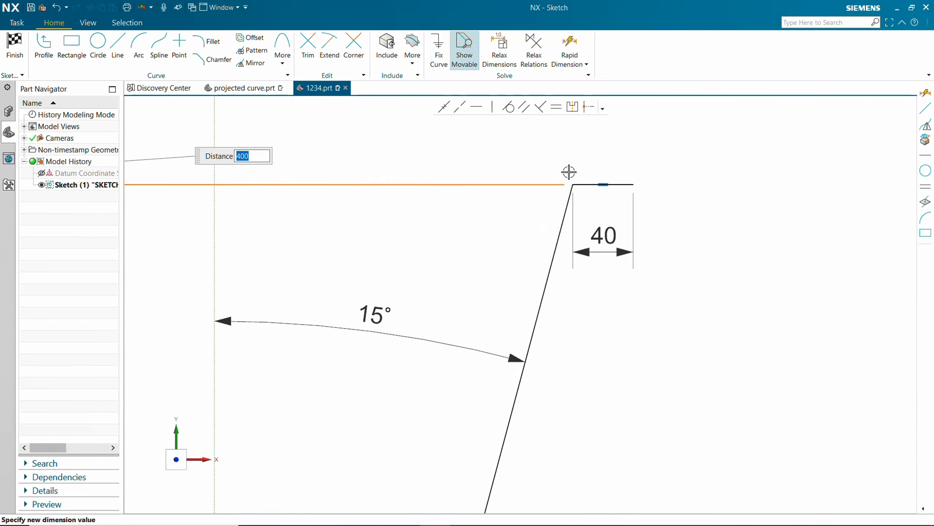
key("Escape")
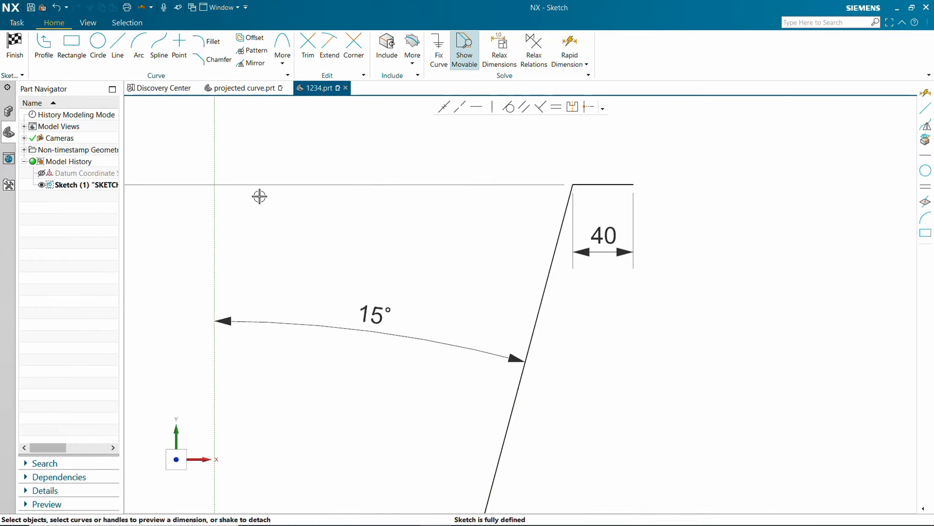
Fillet the corner between the slanted line and the short horizontal line with a 30 mm radius.
left_click(206, 41)
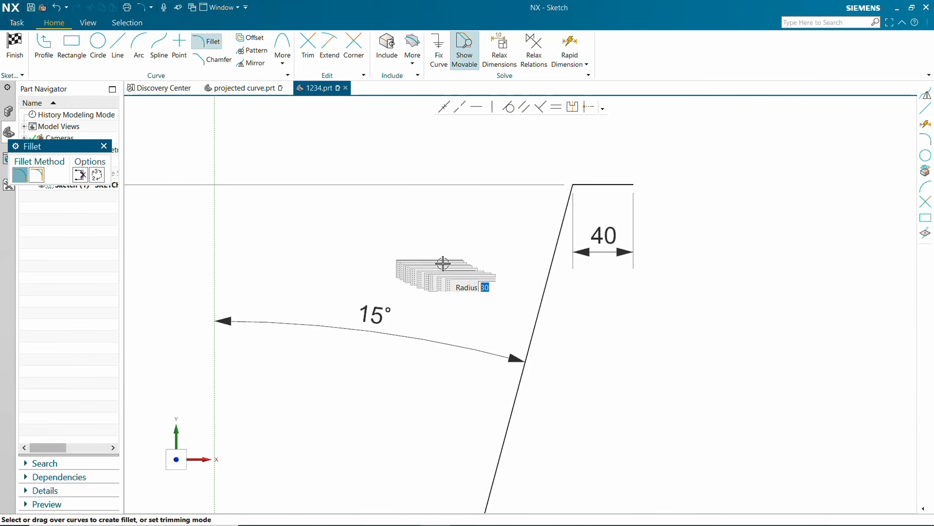
left_click(559, 233)
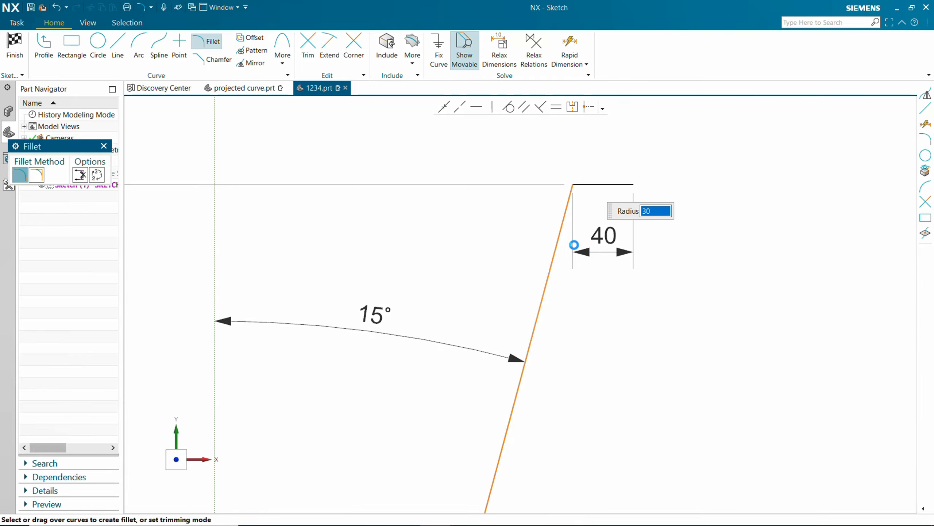
left_click(574, 245)
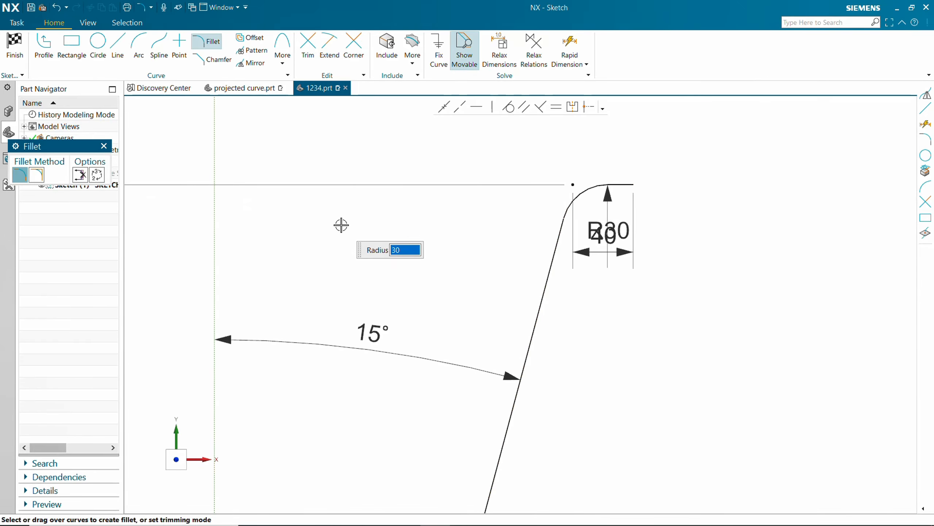
scroll(341, 225, "down", 5)
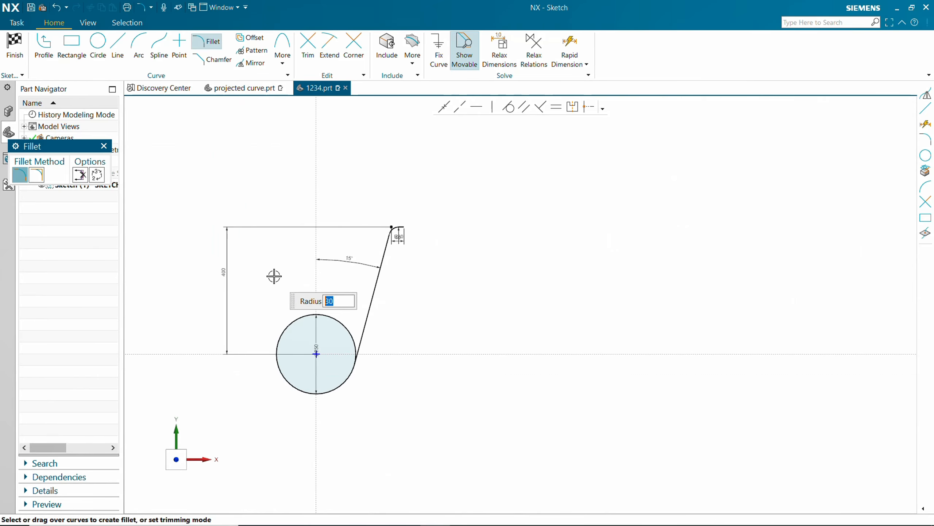
scroll(274, 276, "up", 2)
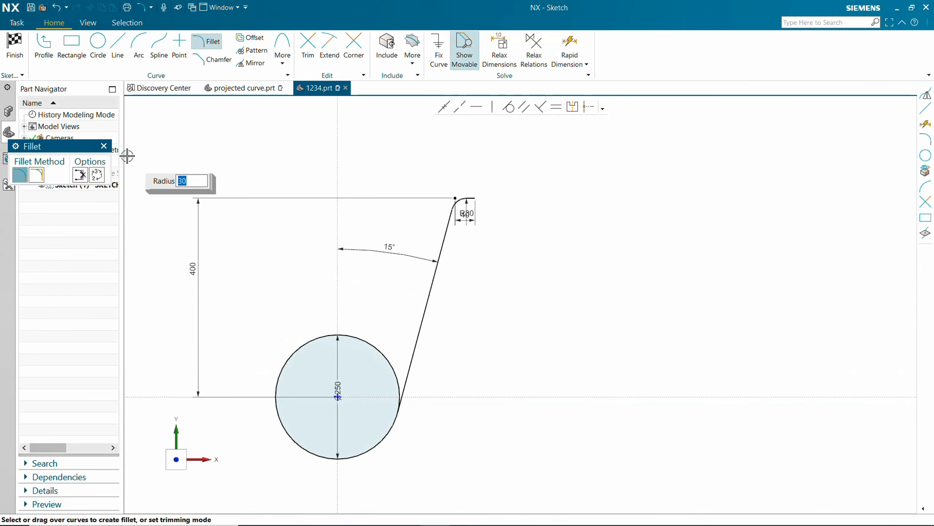
left_click(103, 145)
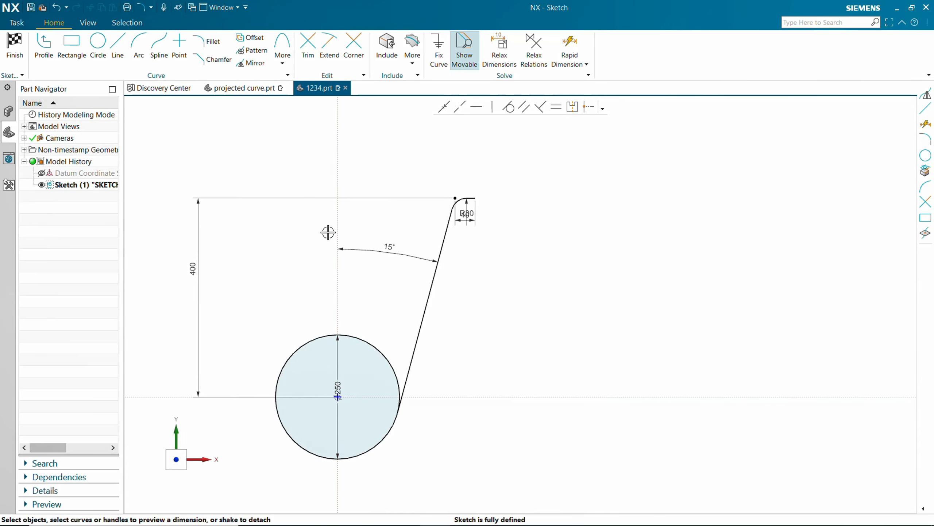
Mirror the connected slanted line, fillet and short horizontal line across the vertical axis, using the Connected Curves selection rule.
left_click(252, 63)
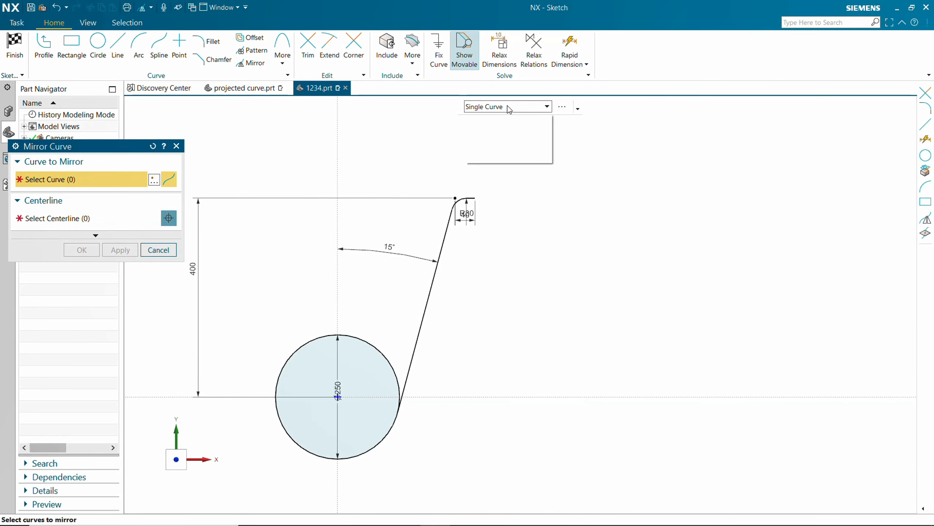
left_click(513, 133)
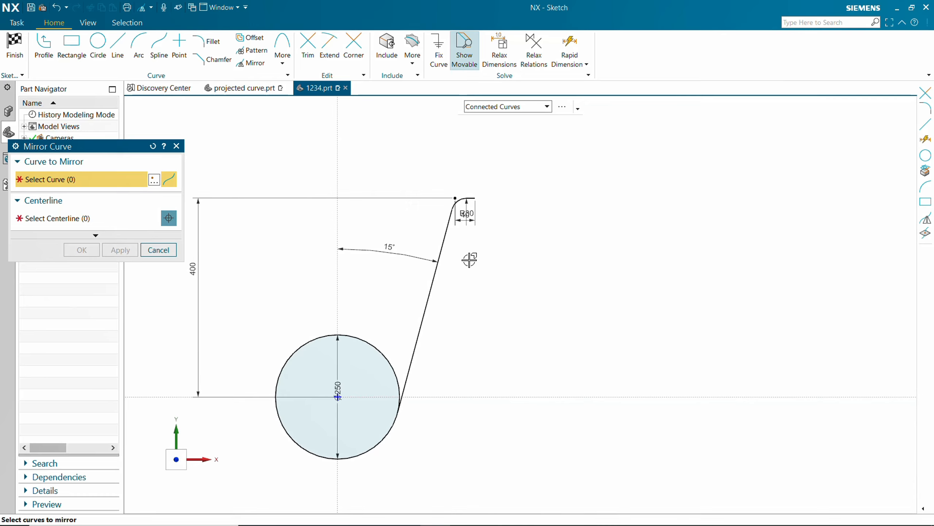
left_click(436, 267)
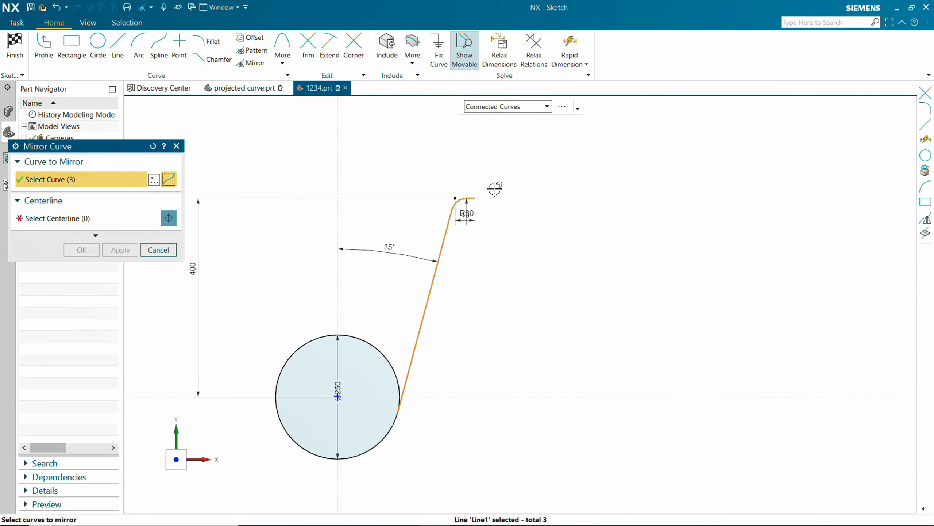
left_click(77, 219)
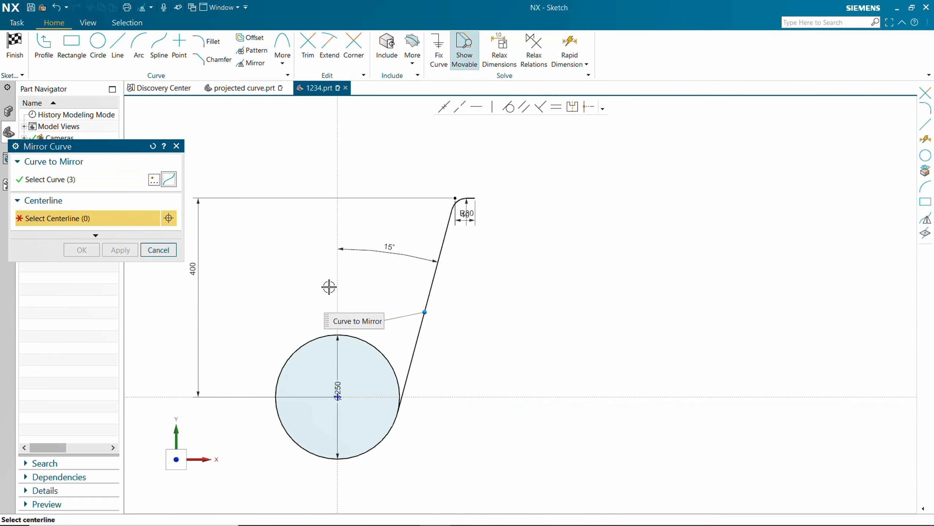
left_click(338, 263)
left_click(82, 250)
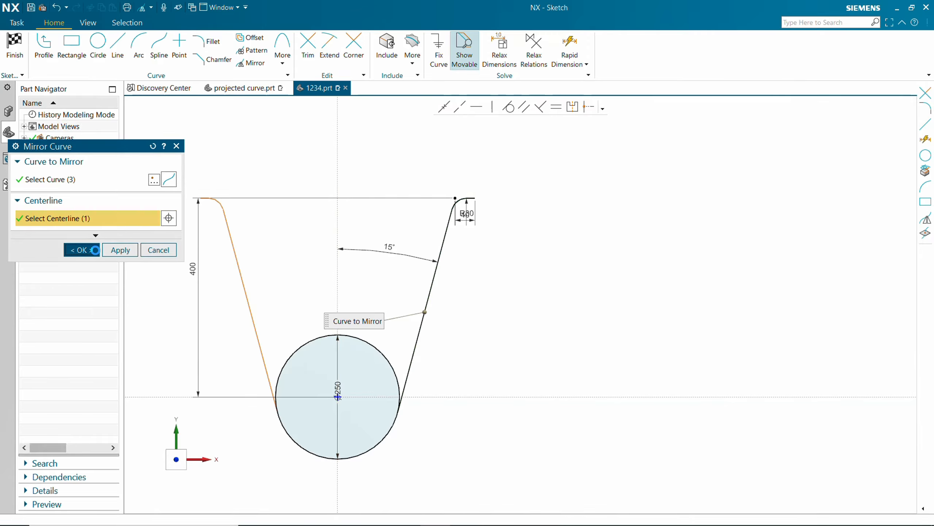
Trim away the upper arc of the circle between the two slanted lines and finish the sketch.
scroll(309, 262, "down", 2)
scroll(279, 261, "up", 2)
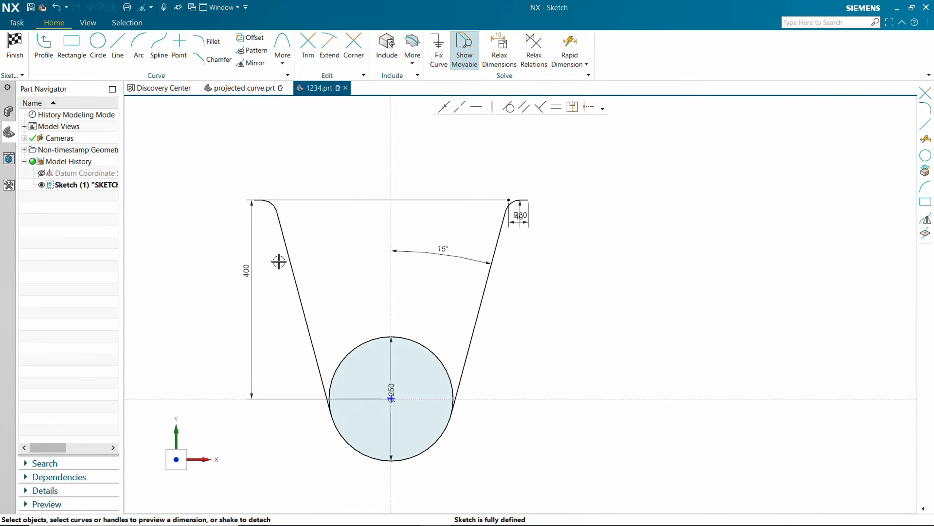
left_click(309, 52)
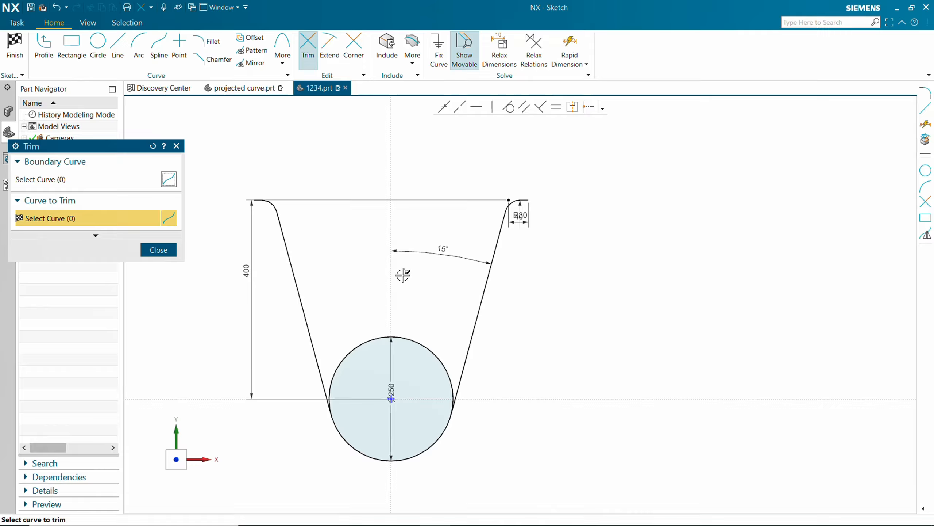
left_click(413, 337)
left_click(164, 252)
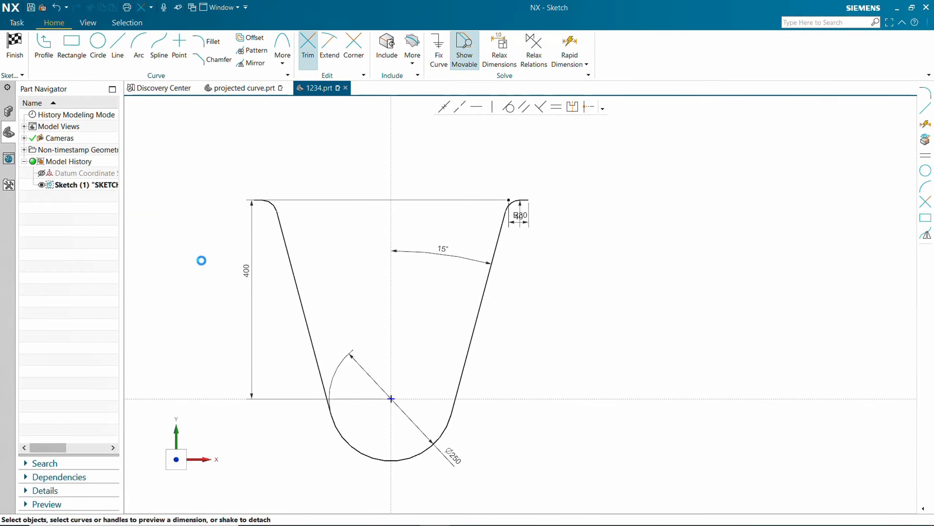
scroll(436, 305, "up", 1)
scroll(436, 305, "down", 5)
mouse_move(436, 304)
middle_mouse_down()
mouse_move(427, 286)
mouse_move(361, 307)
mouse_move(403, 312)
middle_mouse_up()
scroll(403, 312, "up", 5)
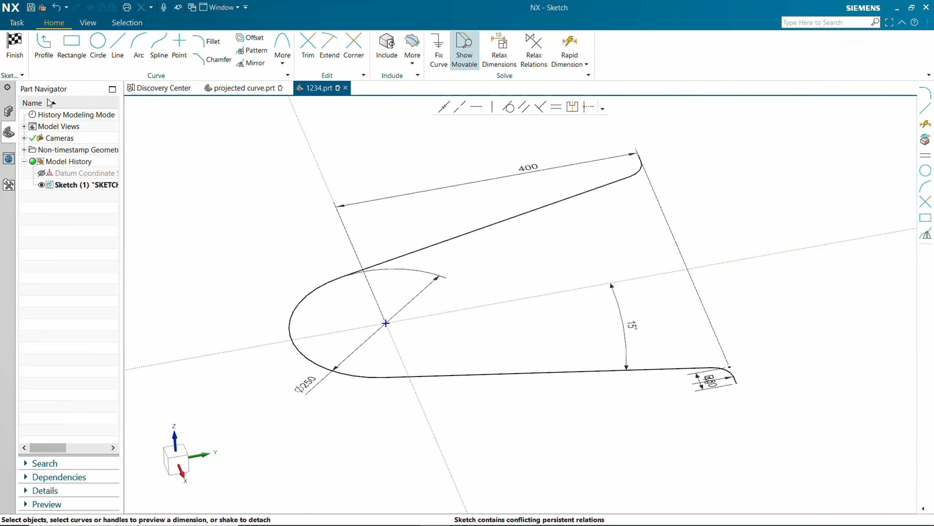
left_click(15, 46)
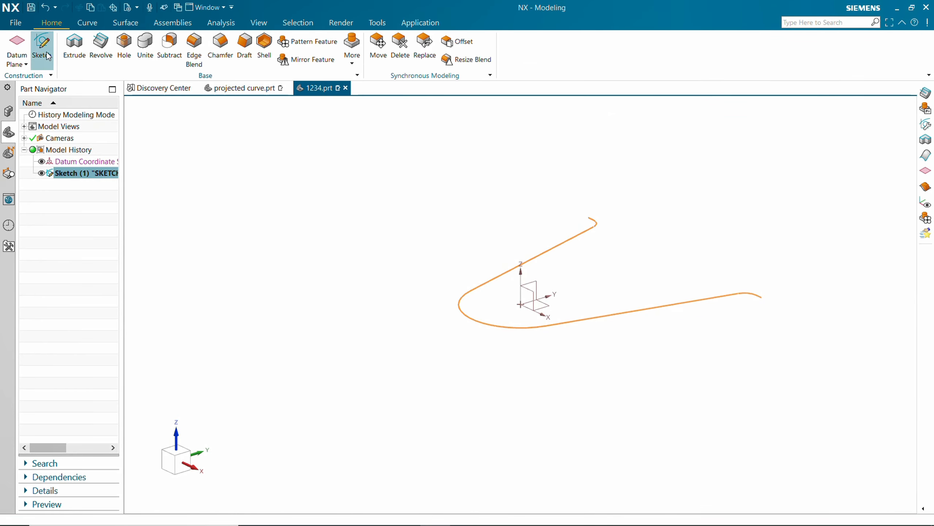
Start a new sketch on the Right plane.
left_click(47, 53)
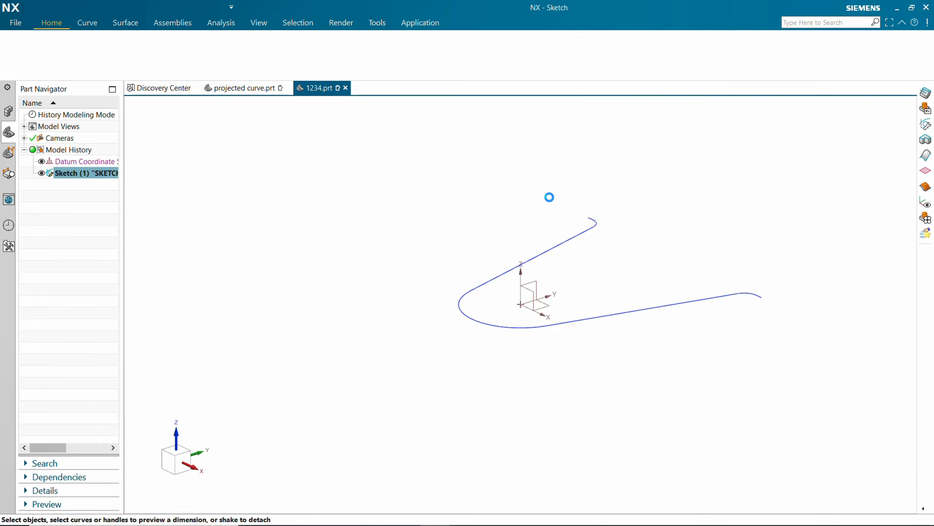
left_click(686, 187)
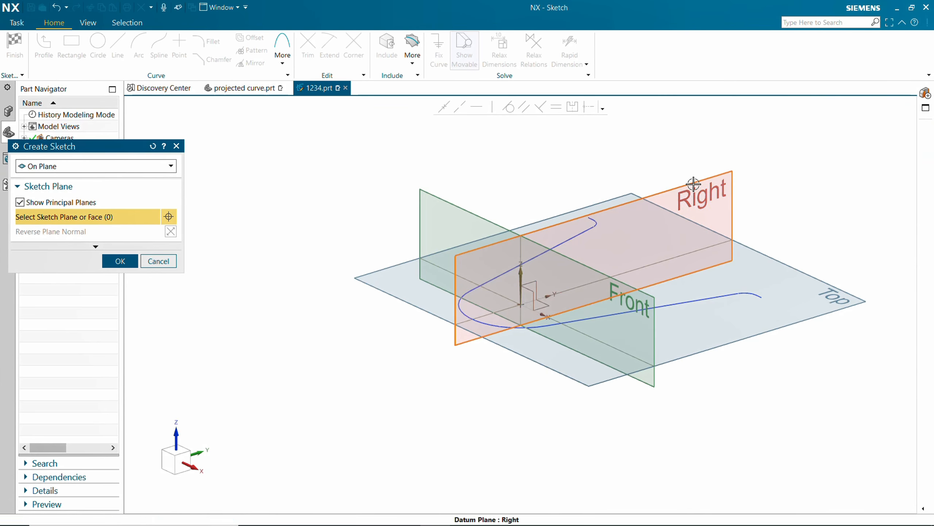
left_click(121, 260)
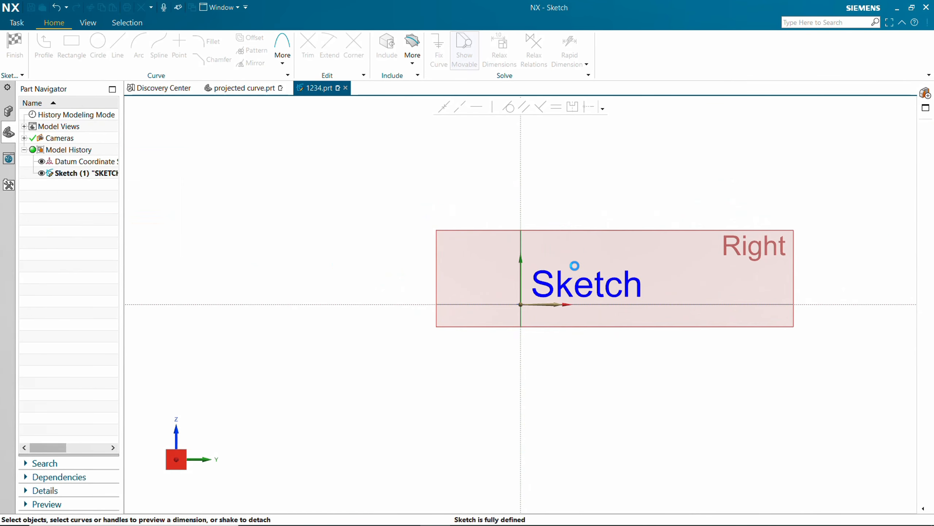
Project the fillet arc at the first sketch's far +Y end into the current sketch.
left_click(413, 51)
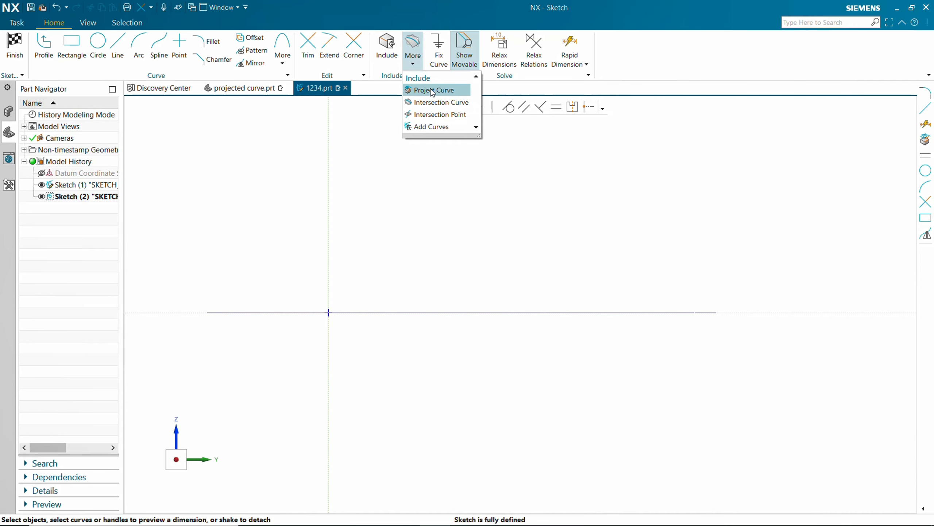
left_click(431, 89)
left_click(704, 312)
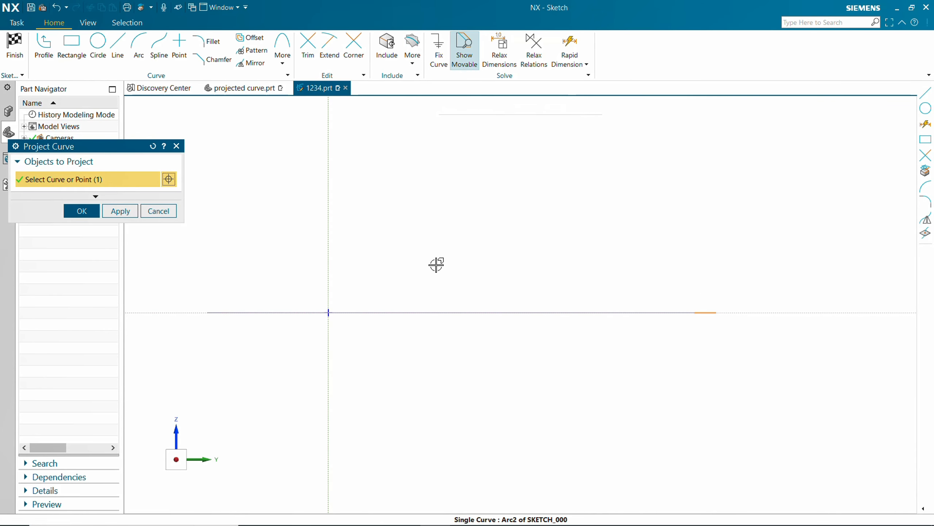
left_click(81, 211)
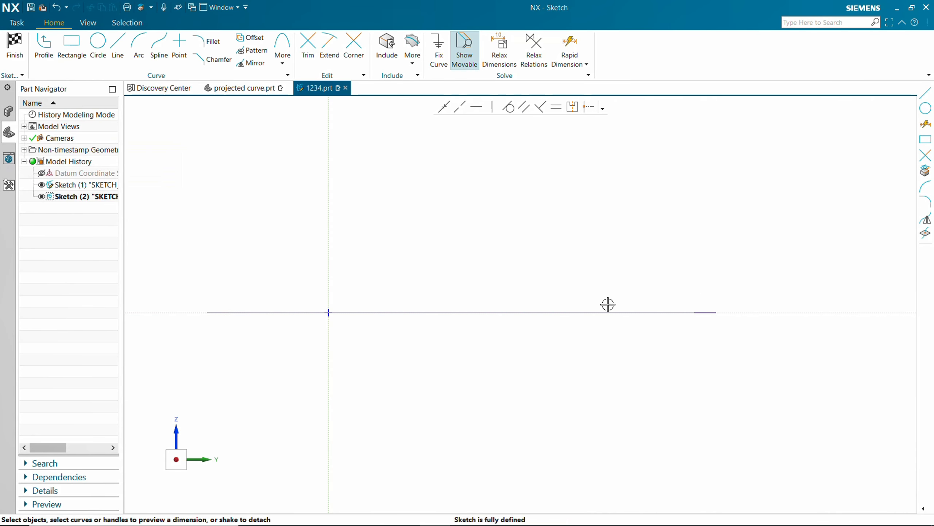
Convert the short projected line to reference geometry.
left_click(706, 312)
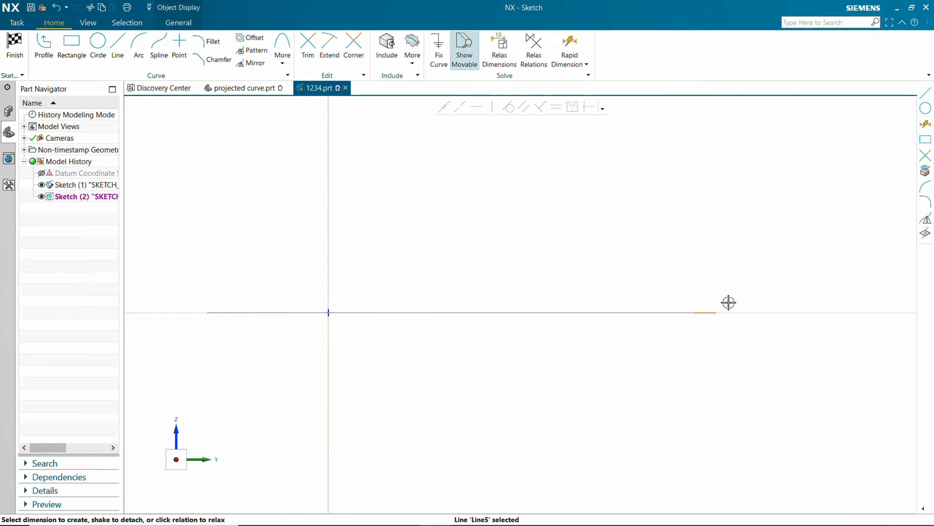
key("Escape")
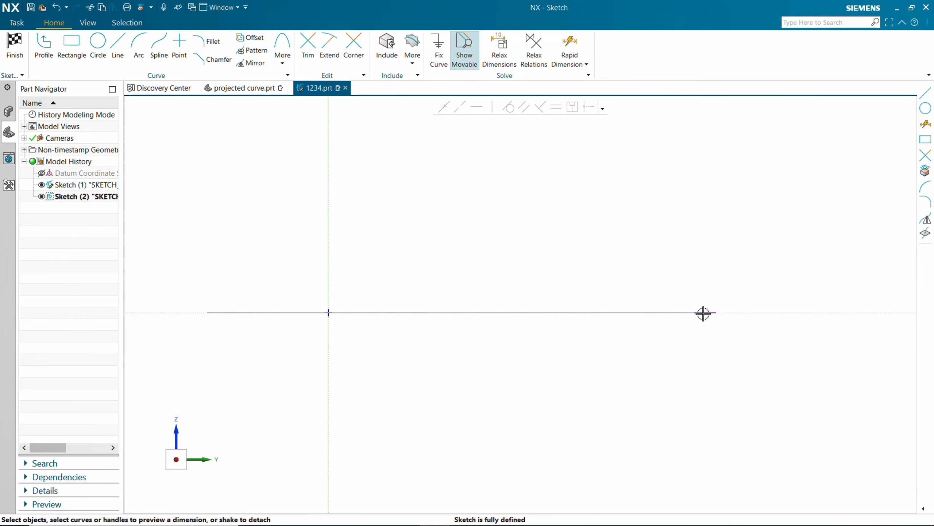
left_click(703, 312)
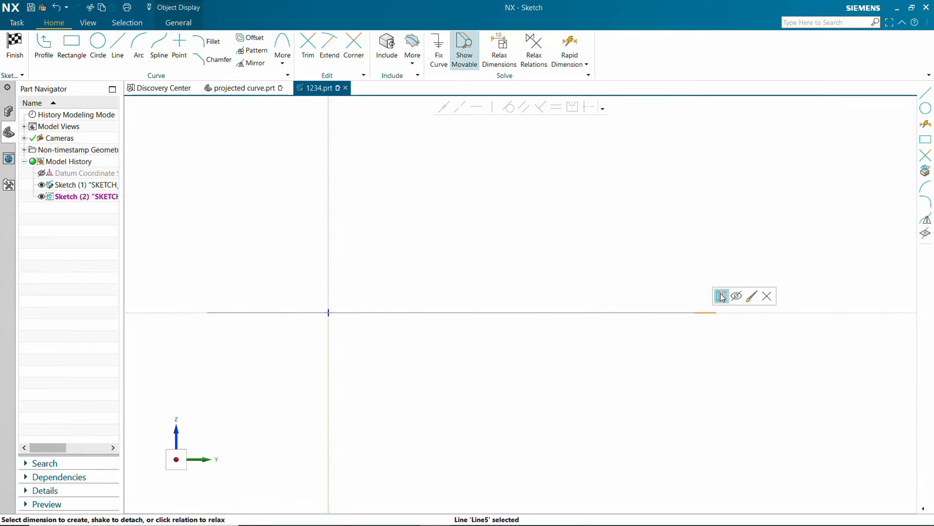
key("Escape")
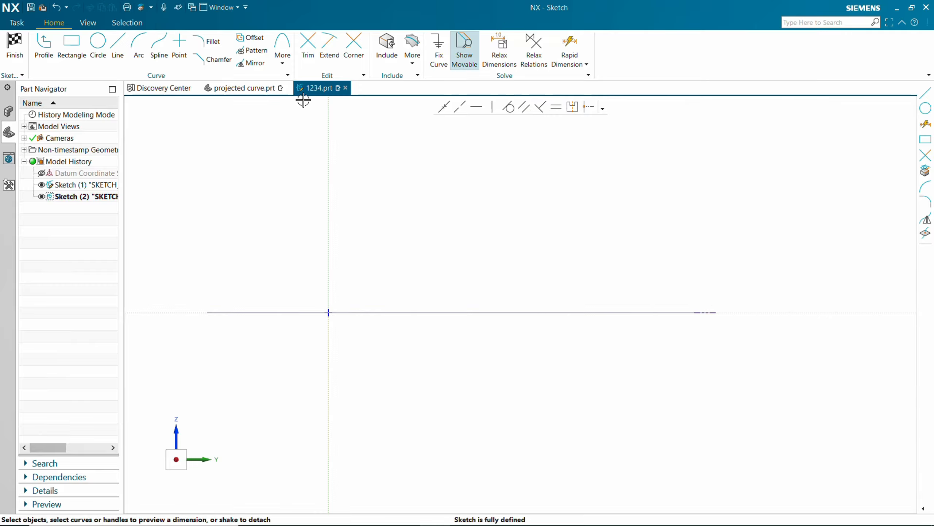
Draw a long slanted line from the projected line's outer end, rising back across and beyond the vertical axis.
left_click(117, 48)
scroll(524, 184, "up", 1)
scroll(531, 184, "down", 3)
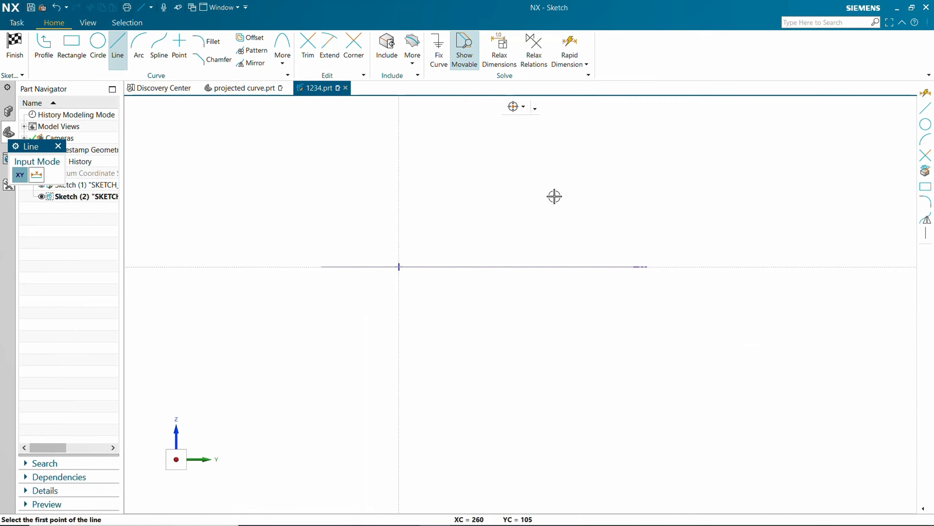
left_click(645, 266)
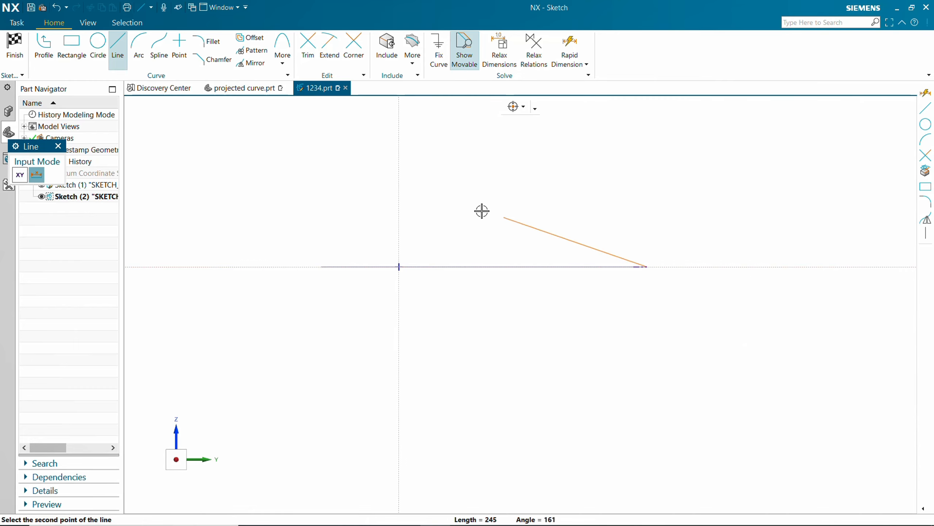
left_click(241, 141)
key("Escape")
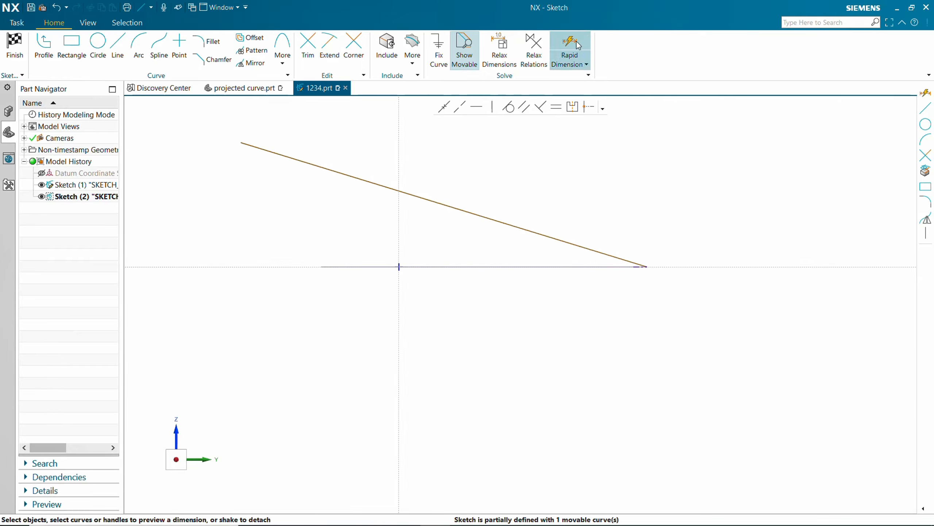
Add an angular dimension of 25° between the projected reference line and the slanted line, and finish the sketch.
key("d")
left_click(129, 286)
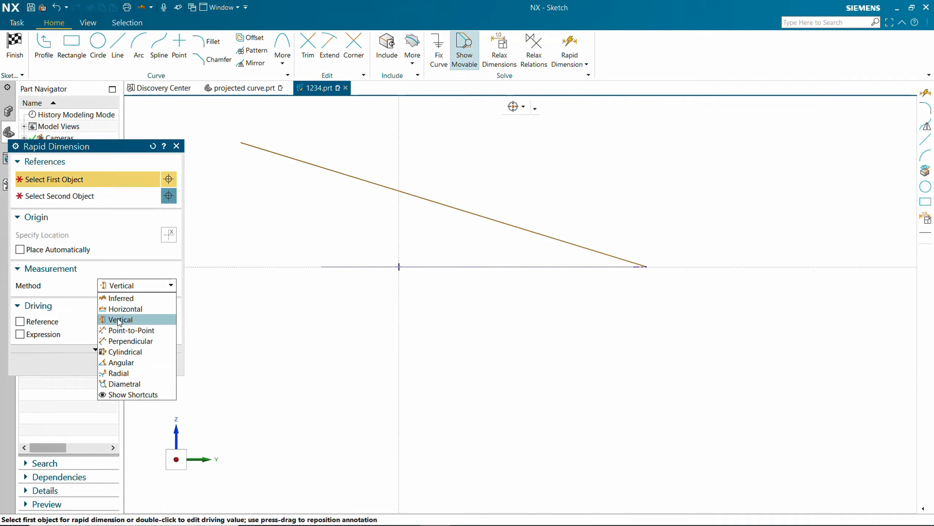
left_click(119, 362)
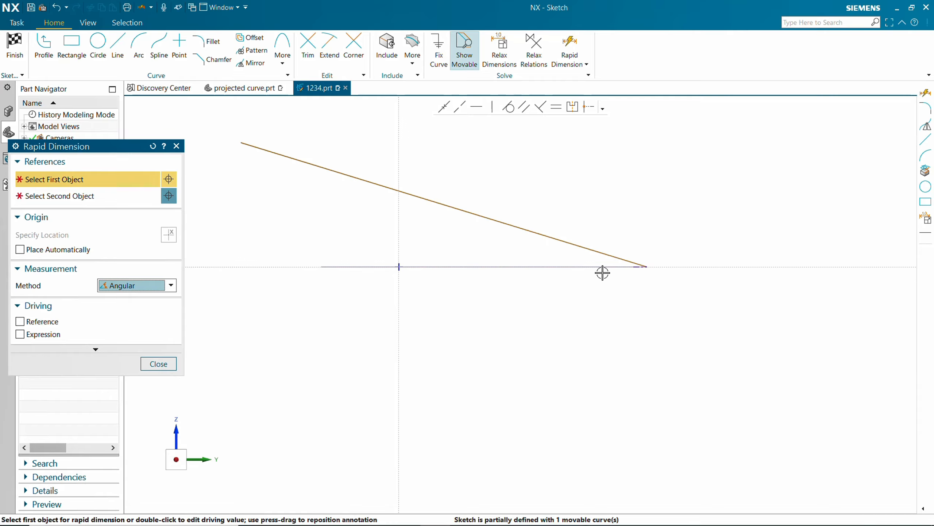
left_click(634, 267)
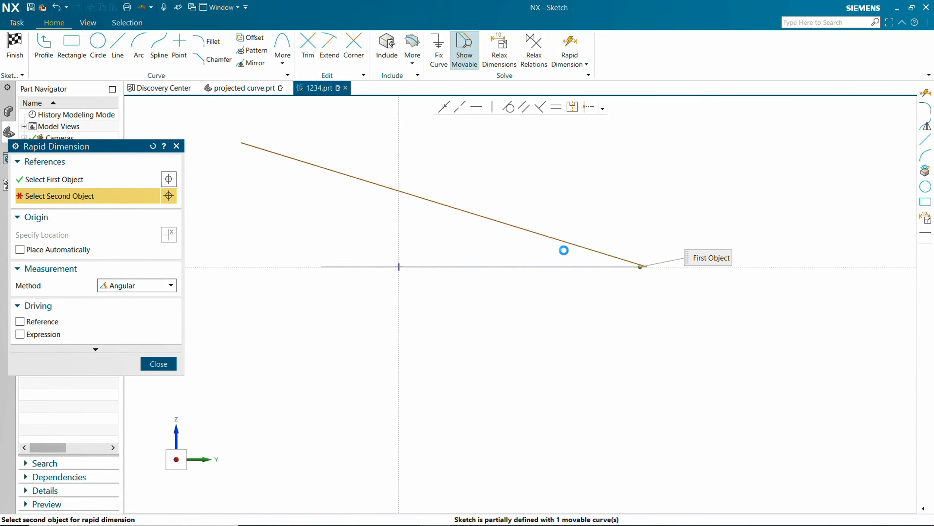
left_click(446, 205)
left_click(433, 233)
key("Escape")
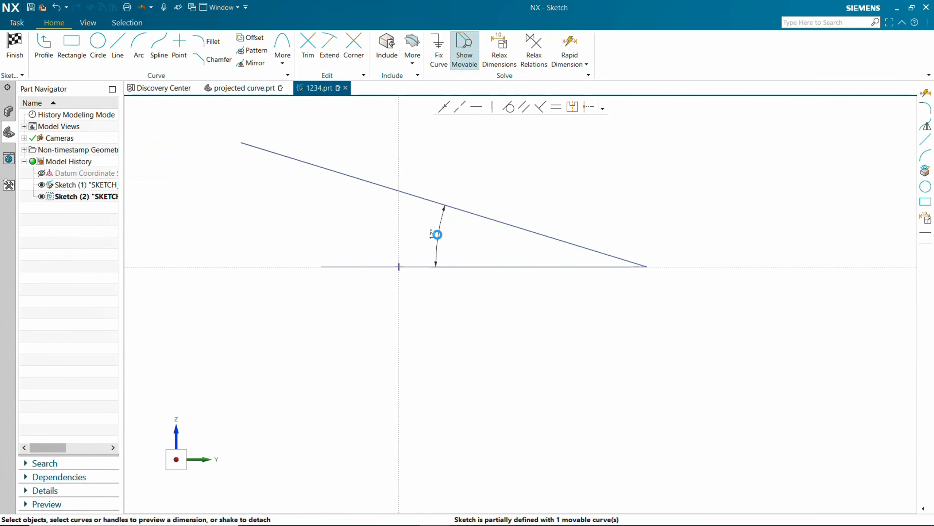
double_click(437, 233)
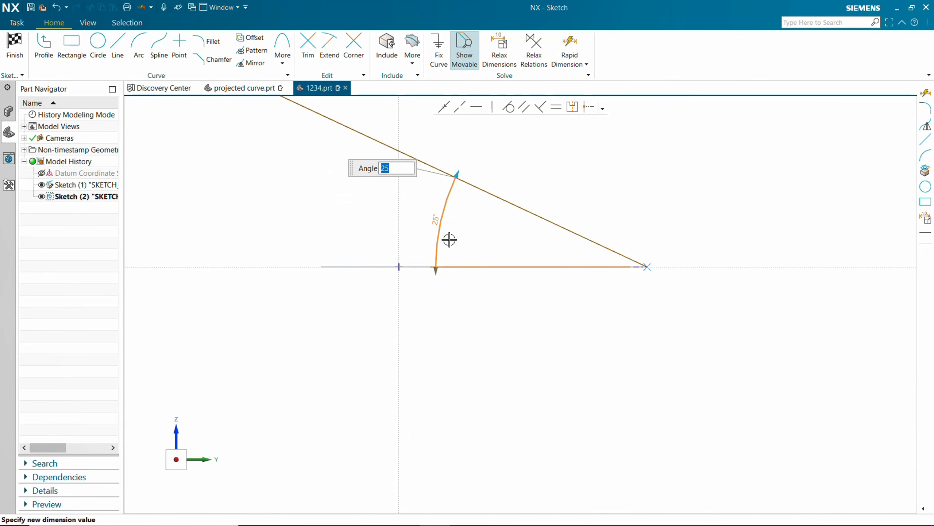
left_click(14, 47)
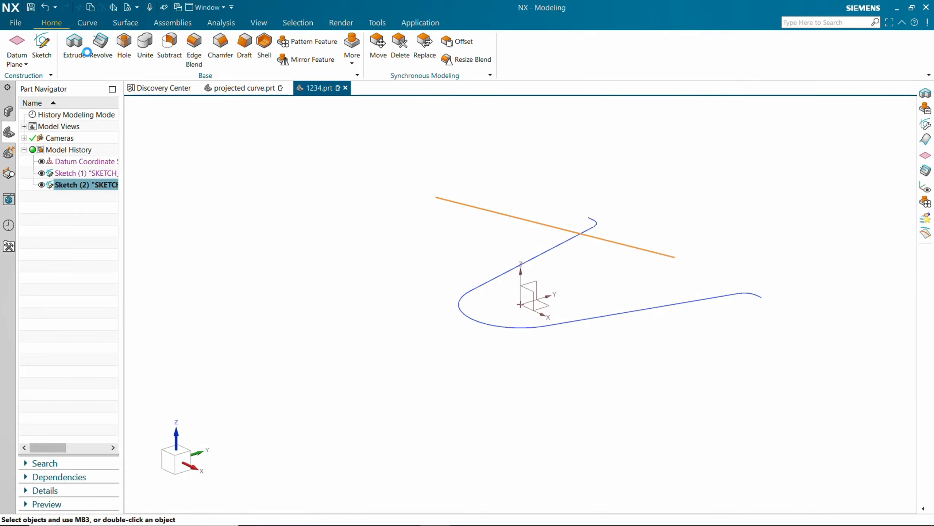
Extrude the slanted line into a sheet using Symmetric Value limits with a distance of 700 mm.
left_click(86, 52)
middle_click_drag(365, 223, 367, 231)
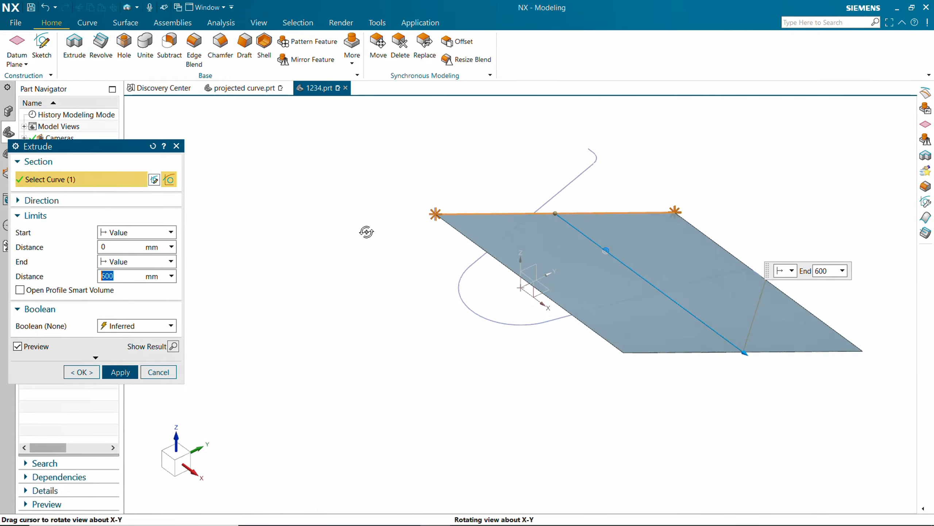
left_click(120, 232)
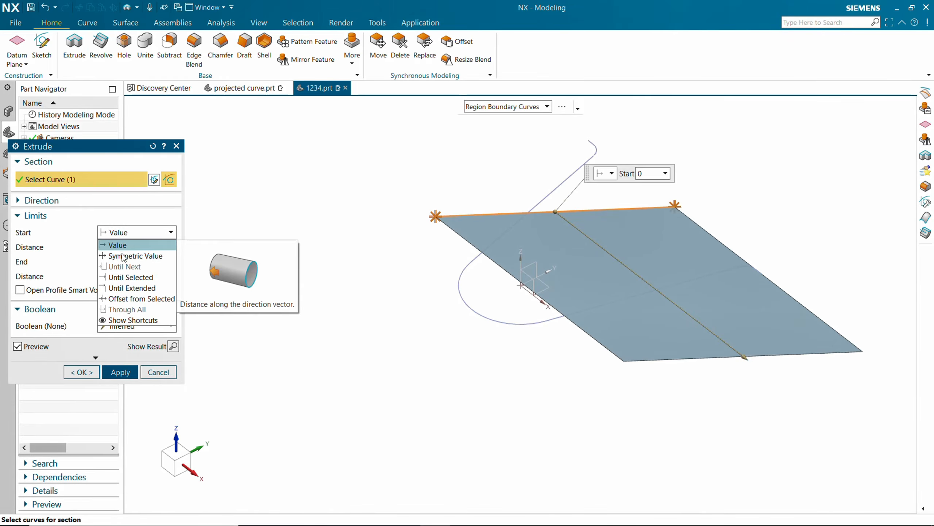
left_click(124, 256)
double_click(110, 276)
type("700")
key("Return")
left_click(120, 343)
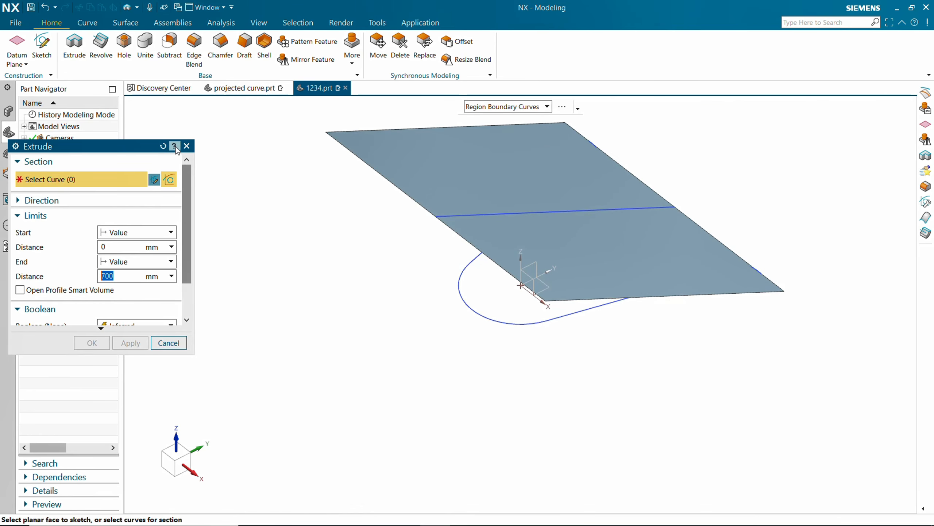
left_click(187, 145)
Project the connected curves of the Top plane profile onto the inclined sheet along the Z-axis direction.
middle_click_drag(328, 261, 436, 278)
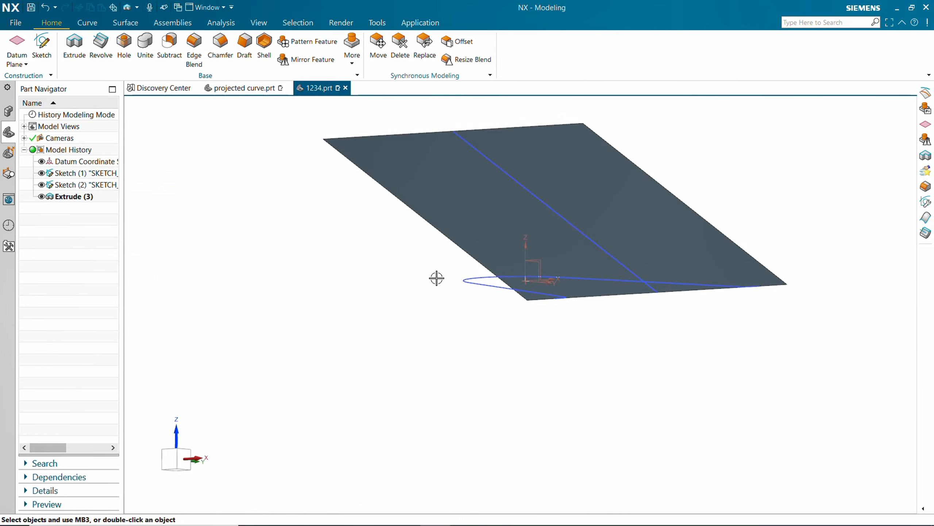
middle_click_drag(465, 202, 451, 231)
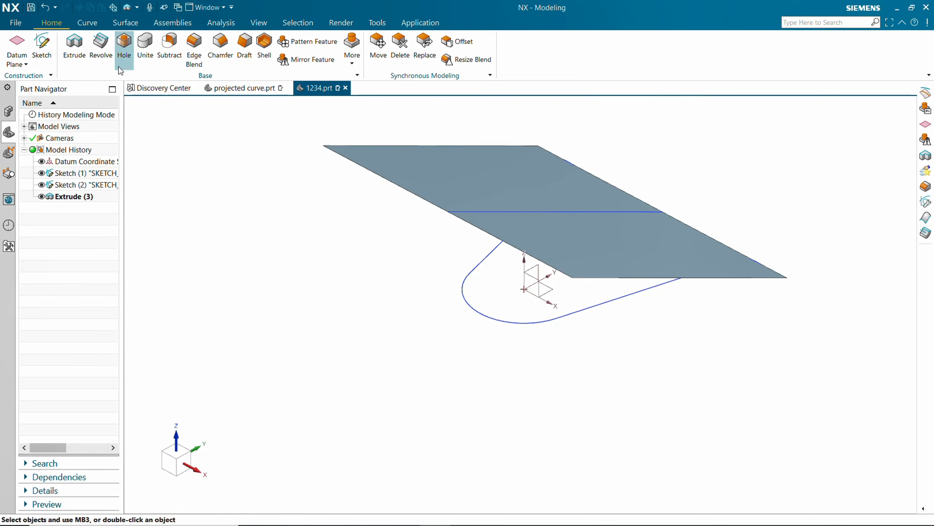
left_click(87, 22)
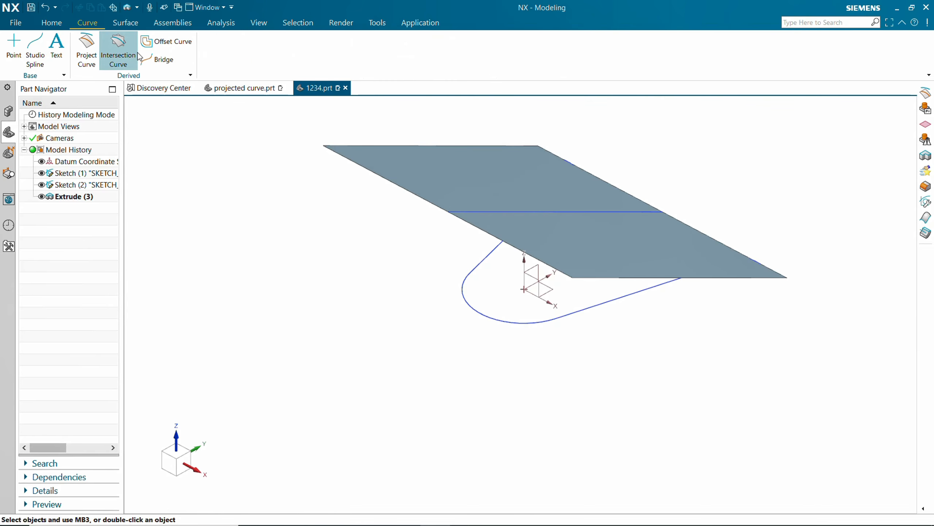
left_click(87, 52)
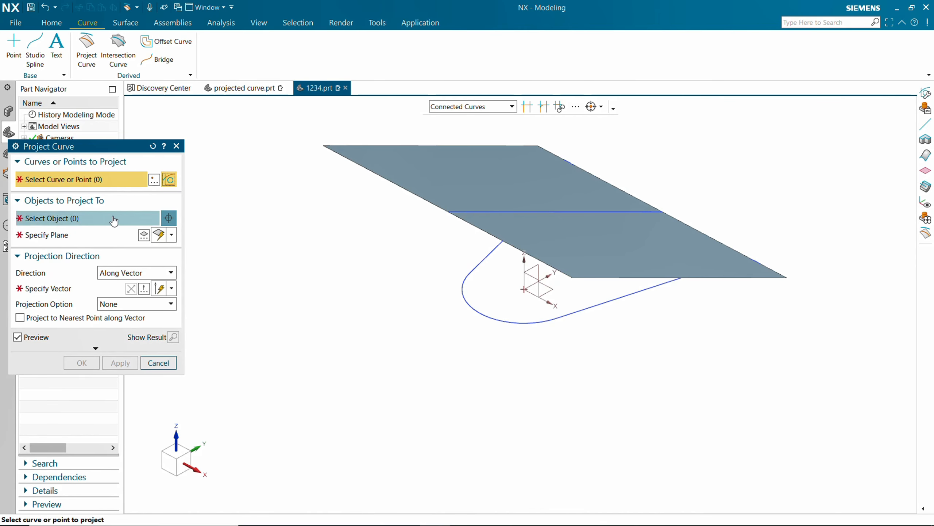
left_click(471, 313)
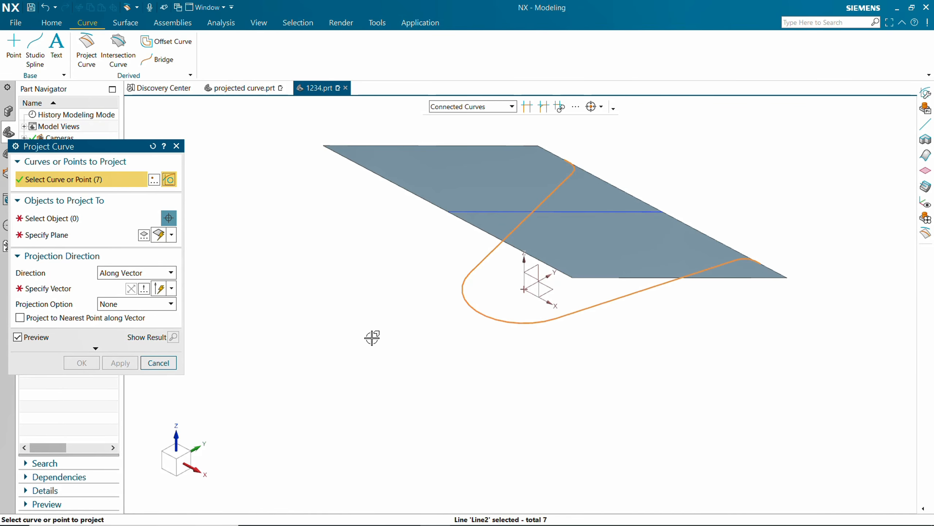
middle_click_drag(371, 334, 371, 327)
left_click(126, 220)
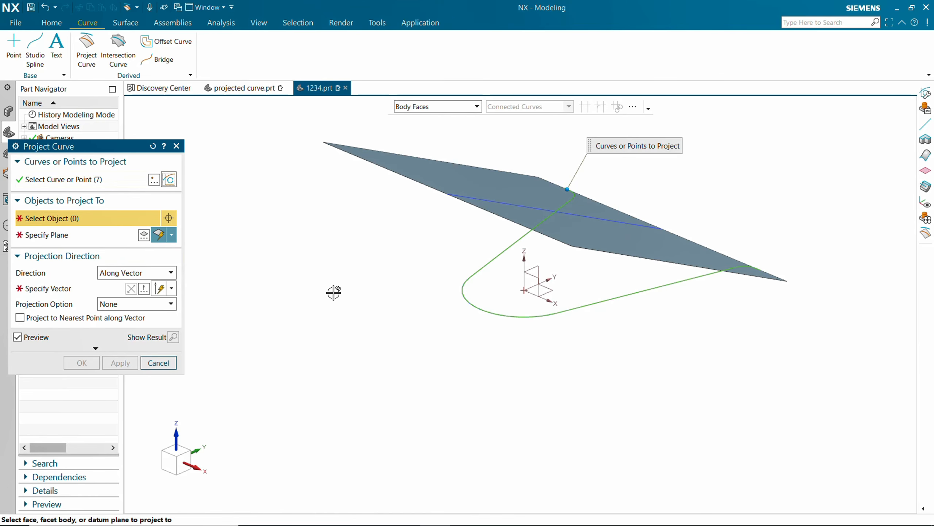
middle_click_drag(333, 293, 375, 286)
left_click(434, 181)
left_click(76, 289)
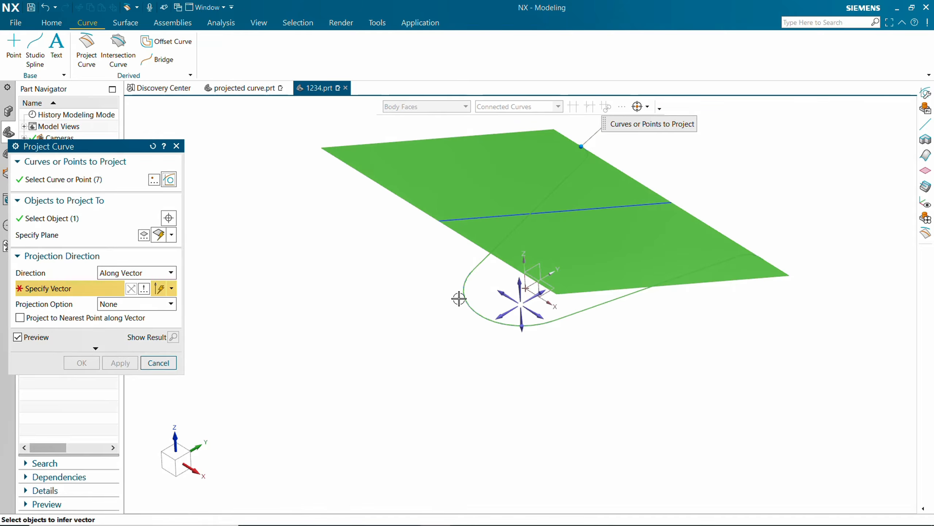
left_click(518, 285)
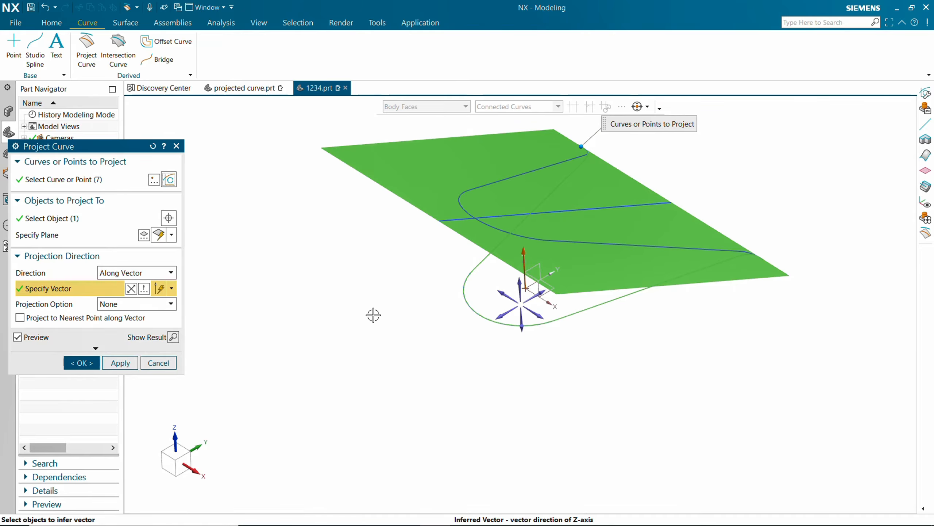
left_click(81, 363)
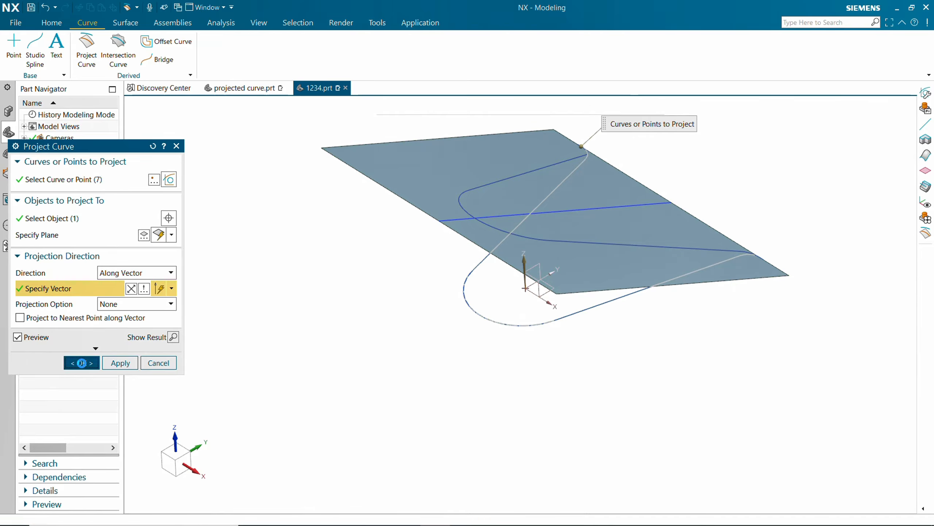
Hide the extruded sheet and the slanted-line sketch, keeping the profile sketch and projected curve displayed.
mouse_move(311, 299)
middle_mouse_down()
mouse_move(336, 262)
mouse_move(326, 294)
middle_mouse_up()
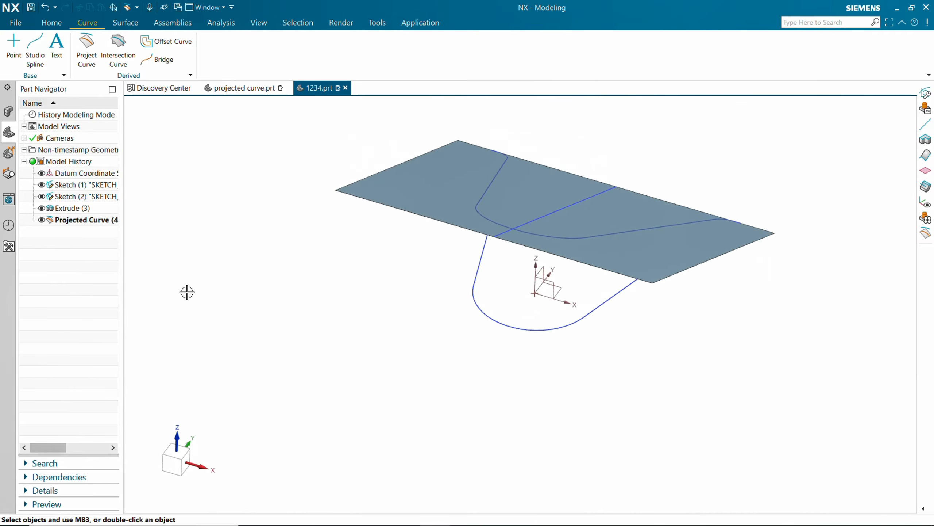
left_click(40, 209)
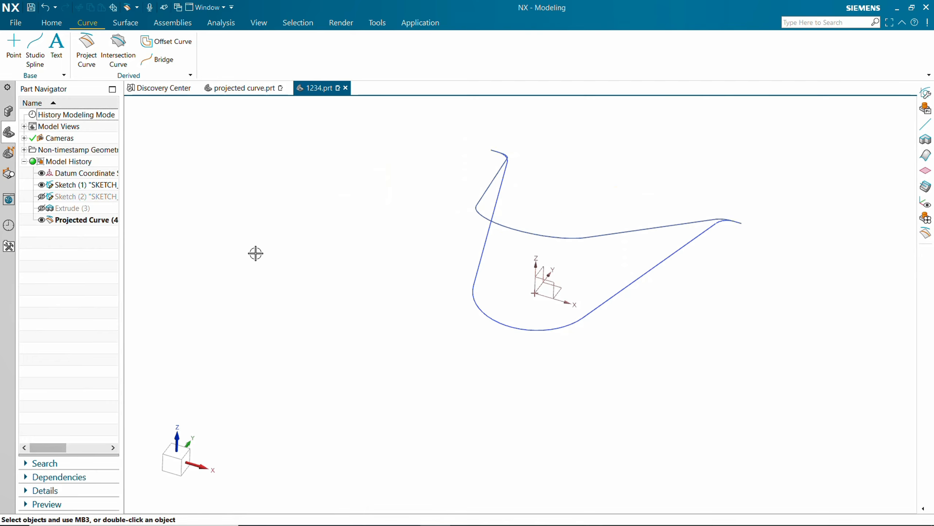
middle_click_drag(255, 253, 281, 254)
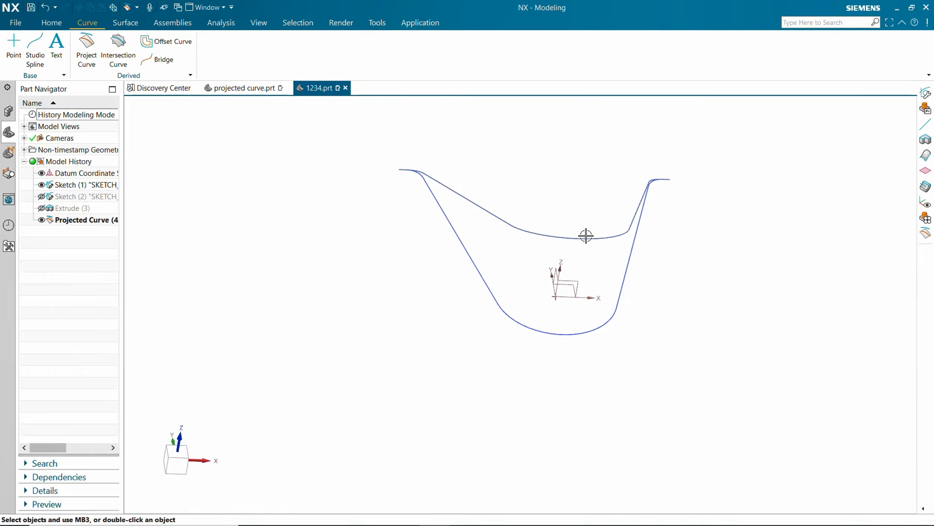
mouse_move(649, 217)
middle_mouse_down()
mouse_move(636, 194)
mouse_move(617, 196)
mouse_move(637, 208)
middle_mouse_up()
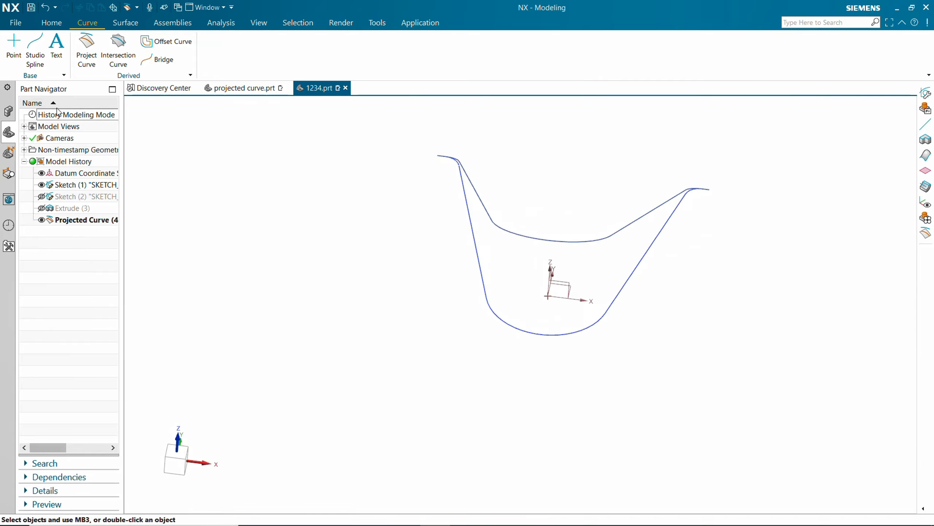
Start a new sketch on the Top plane.
left_click(51, 23)
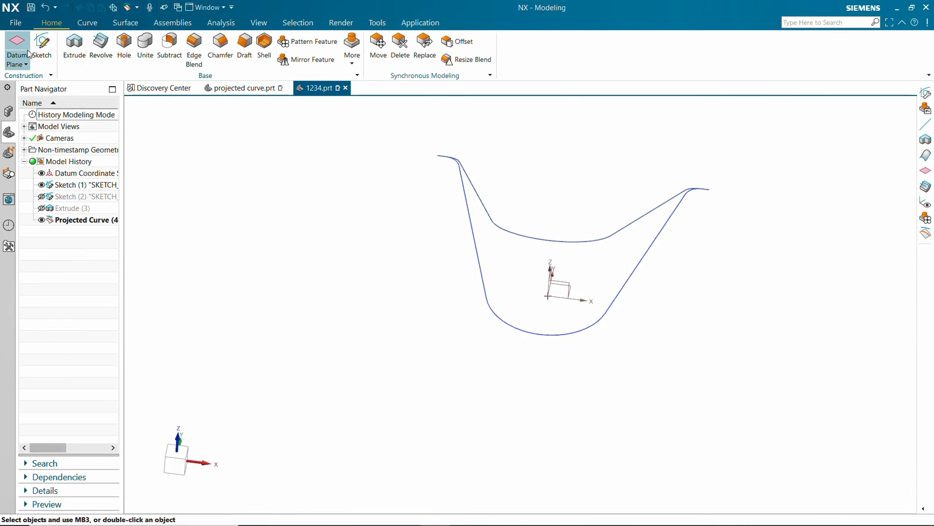
left_click(41, 44)
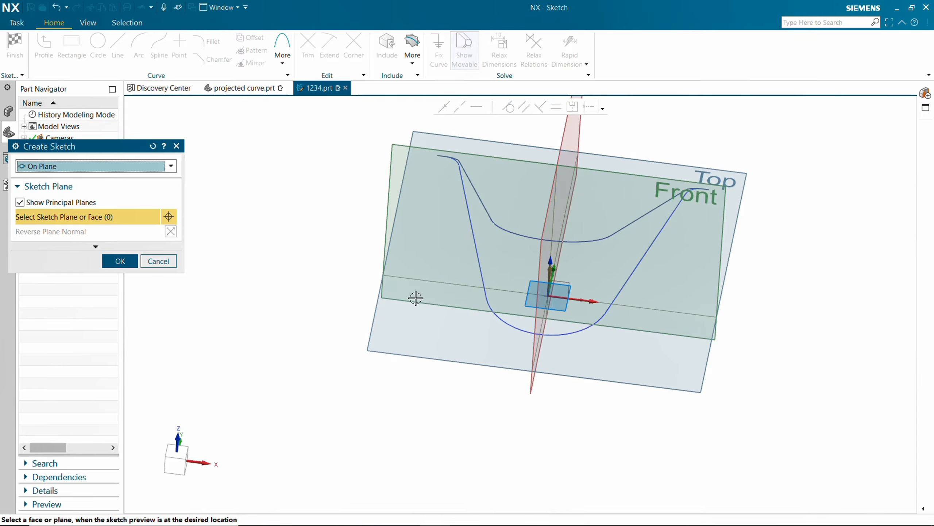
mouse_move(423, 291)
middle_mouse_down()
mouse_move(388, 275)
mouse_move(409, 306)
middle_mouse_up()
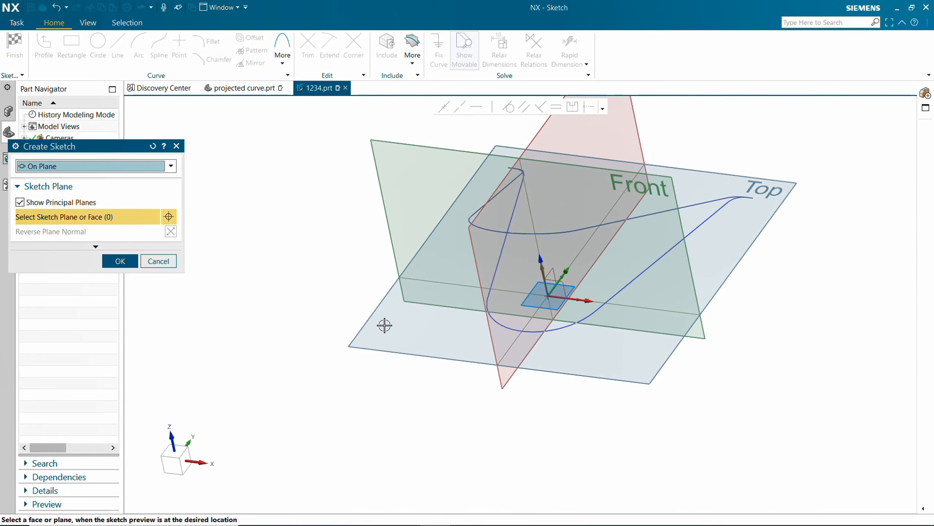
left_click(372, 323)
left_click(120, 262)
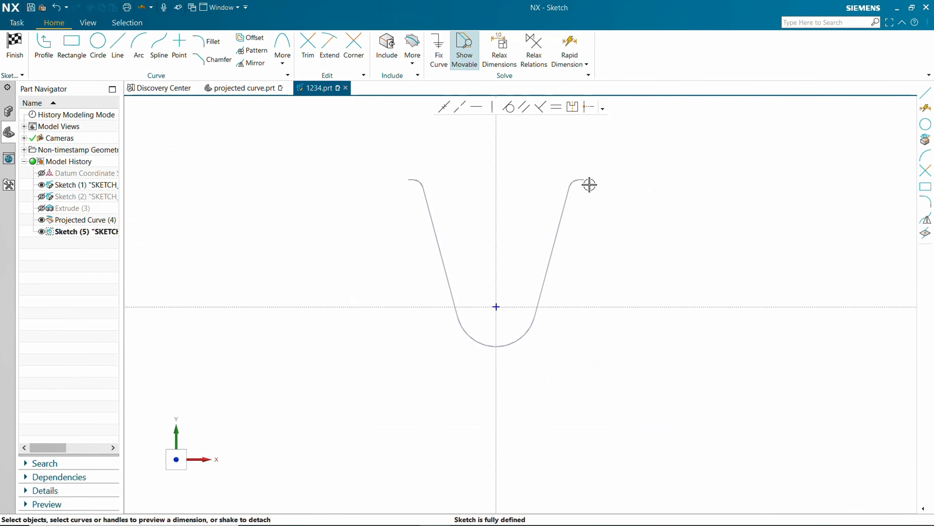
Project the short horizontal line at the profile's +X end into the sketch and convert it to reference geometry.
scroll(589, 184, "up", 5)
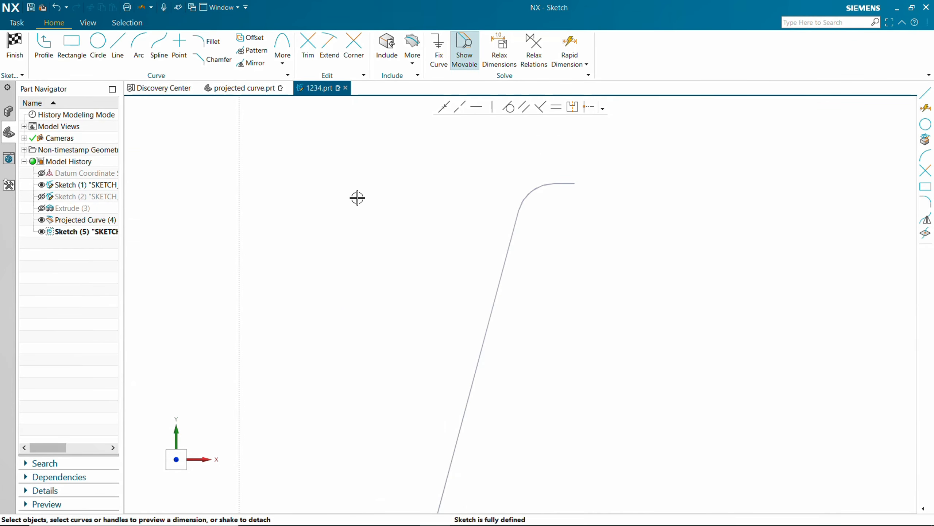
left_click(412, 51)
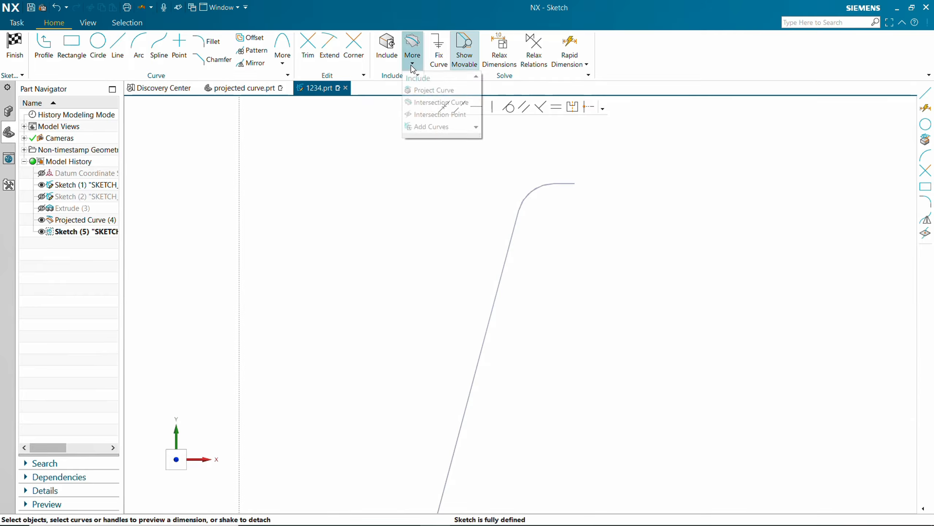
left_click(437, 89)
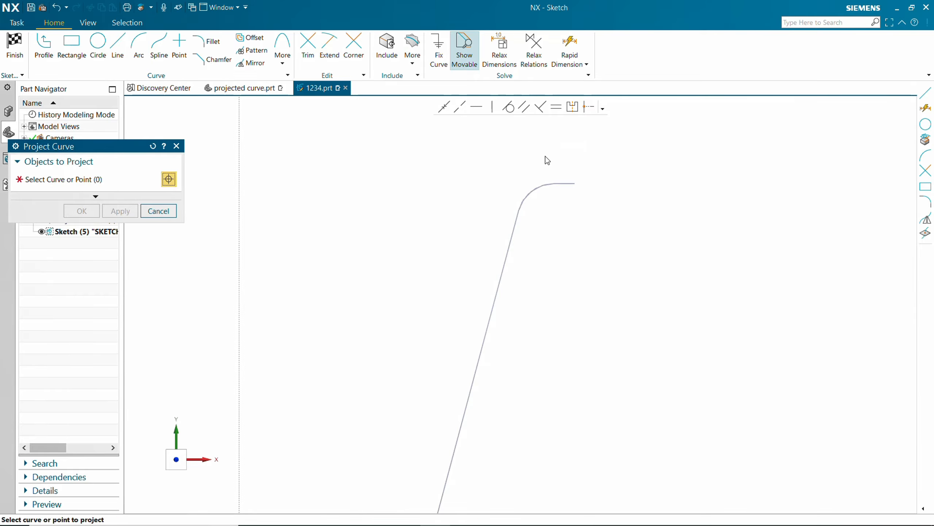
left_click(572, 180)
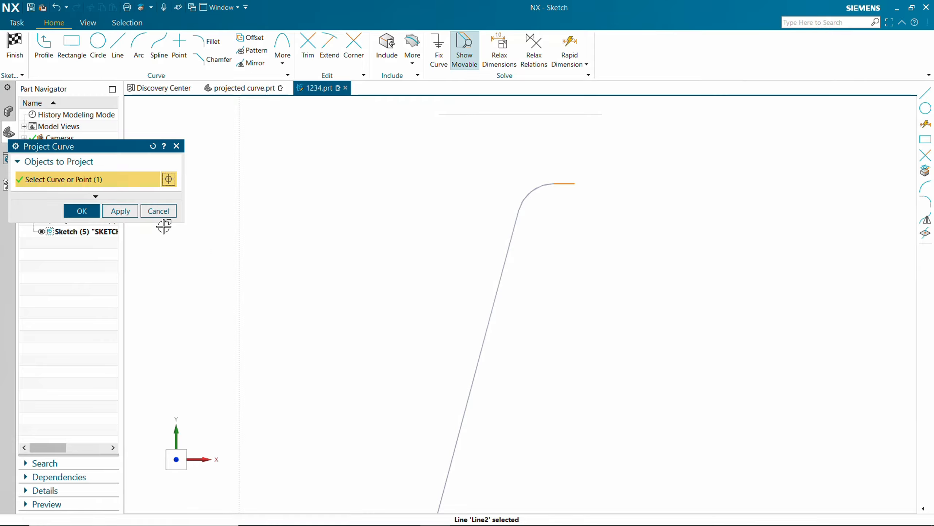
left_click(82, 210)
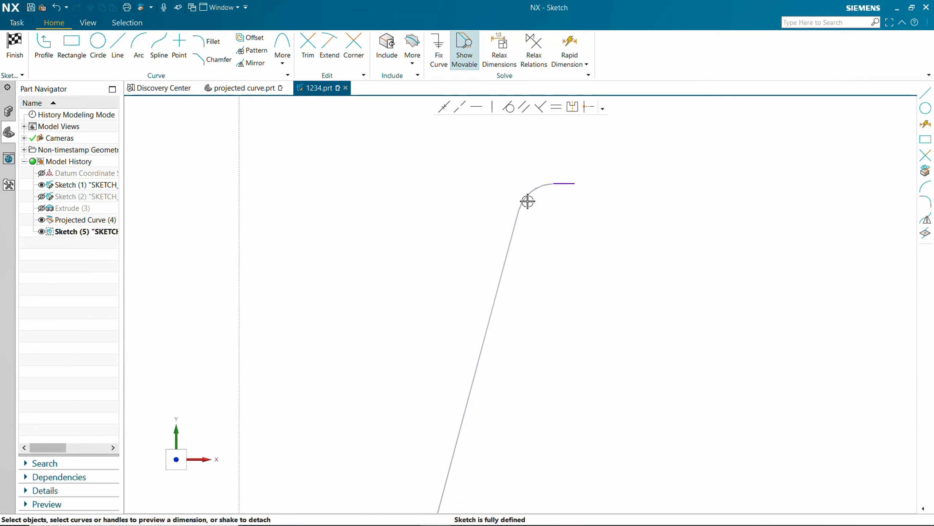
Draw a 40 mm horizontal line outward from the projected line's outer end, followed by a 700 mm vertical line downward.
left_click(118, 48)
left_click(574, 184)
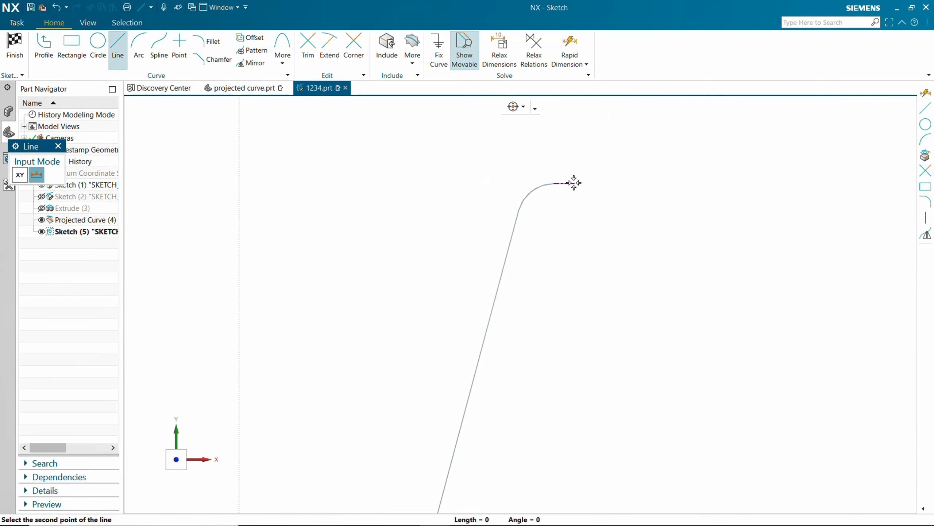
mouse_move(624, 183)
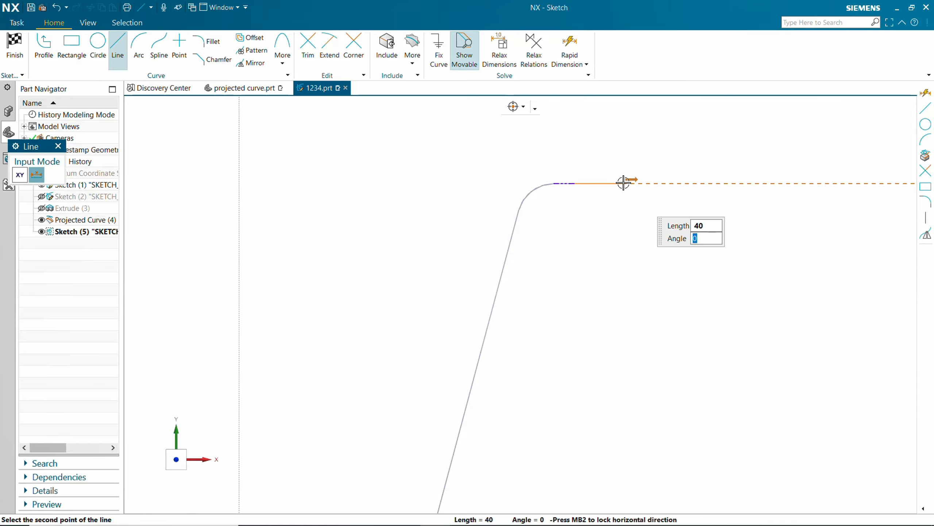
key("Return")
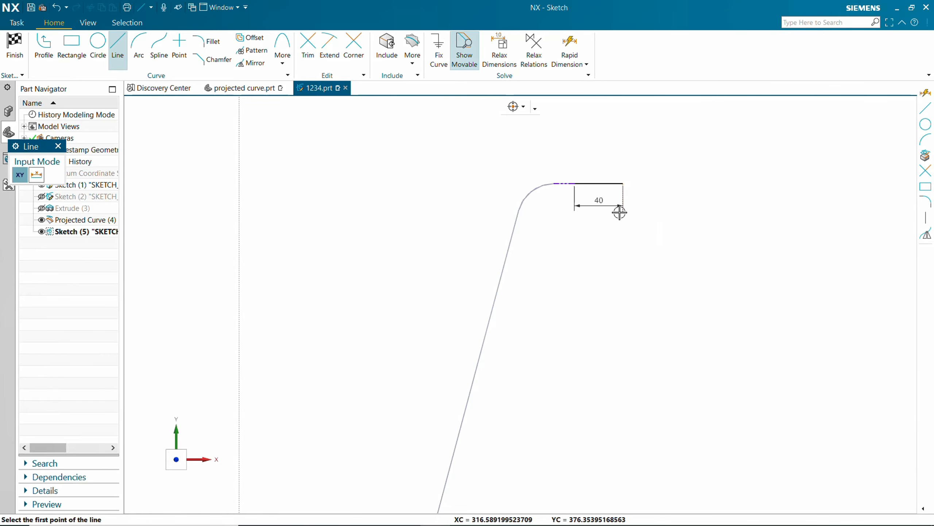
left_click(621, 184)
mouse_move(626, 301)
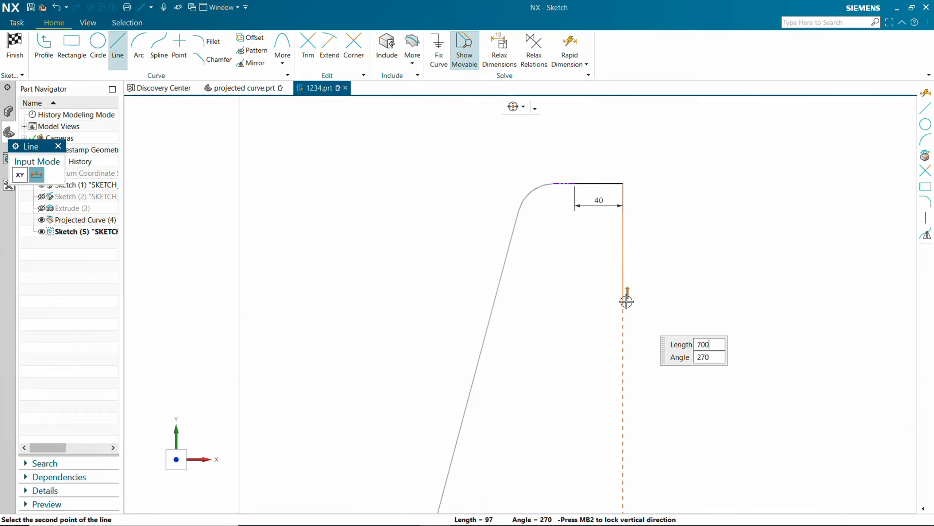
key("Return")
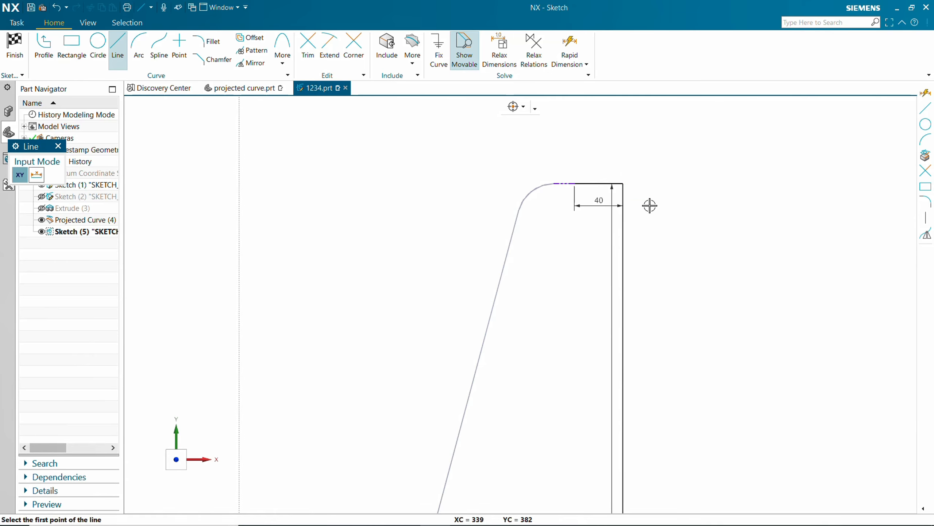
key("Escape")
Fillet the corner between the 40 mm horizontal line and the long vertical line with a radius of 30 mm.
left_click(208, 42)
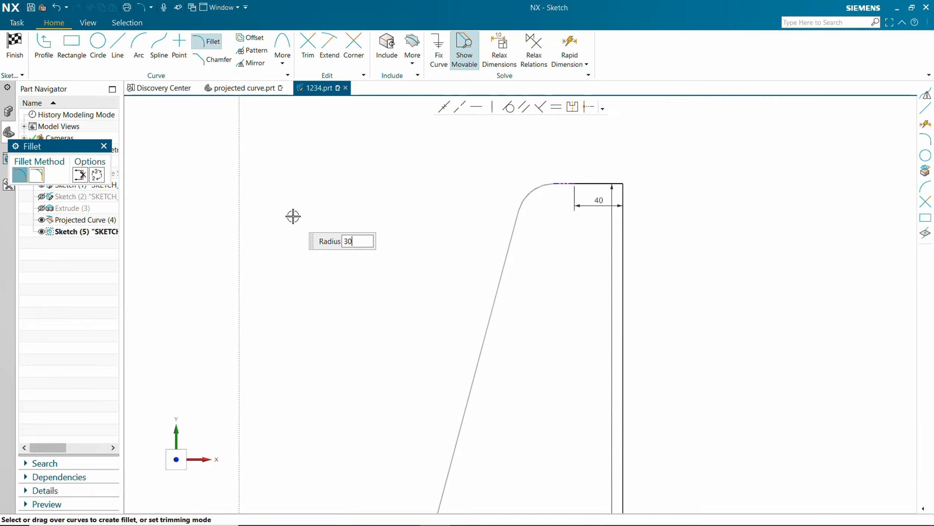
left_click(618, 201)
left_click(620, 225)
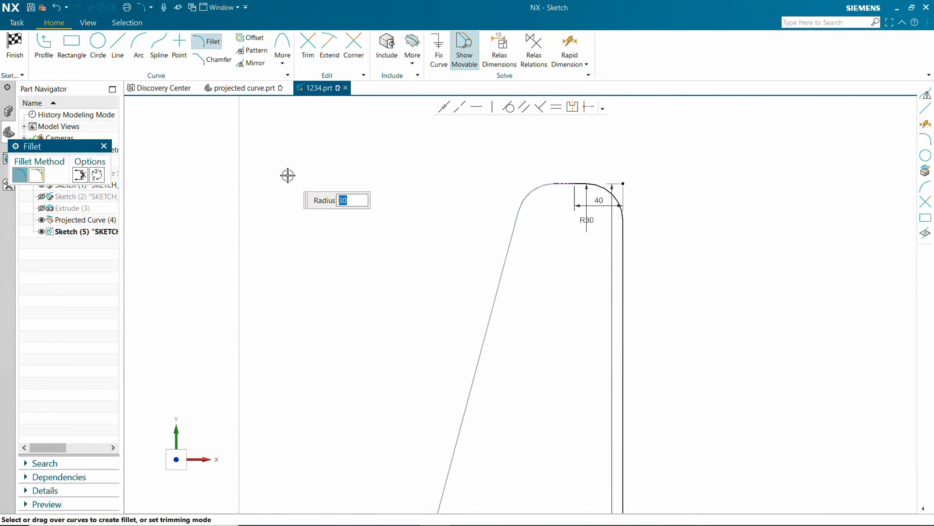
key("Escape")
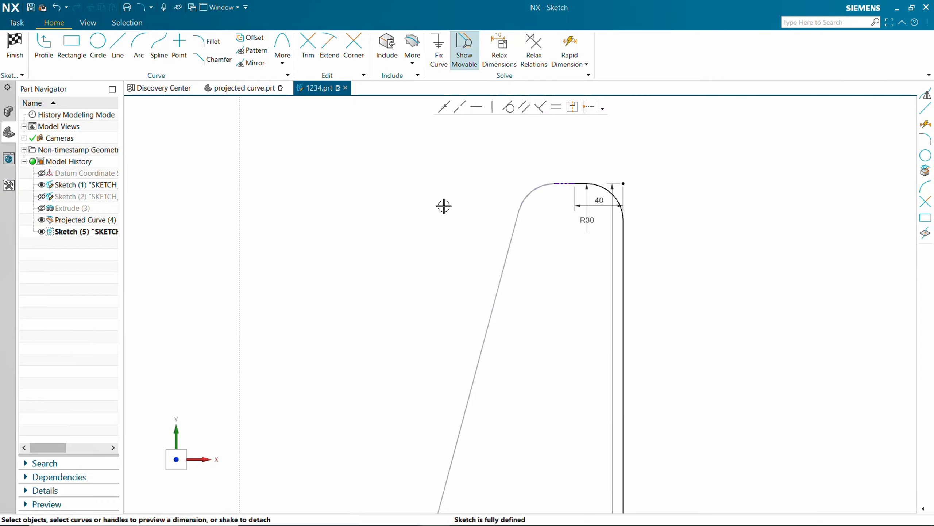
Mirror the connected horizontal line, fillet and vertical line about the sketch's vertical axis.
scroll(445, 205, "down", 4)
scroll(445, 205, "down", 2)
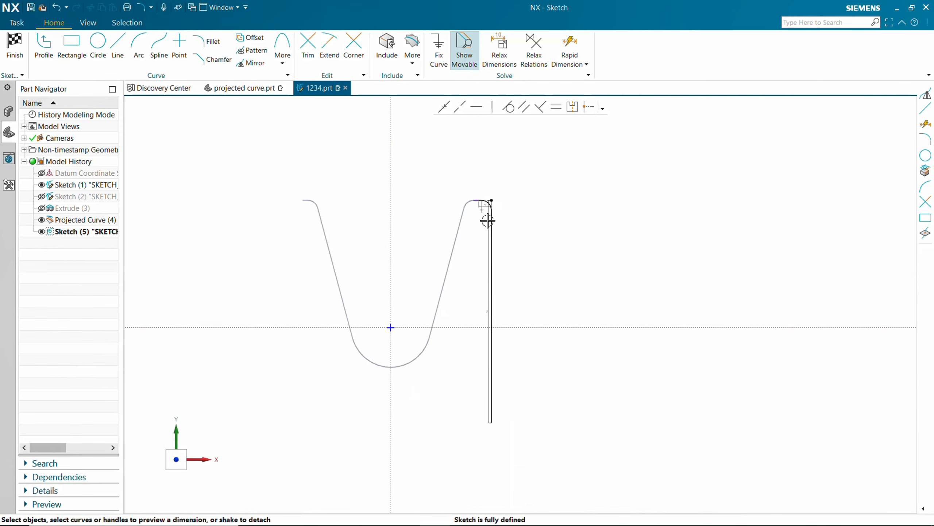
left_click(260, 67)
middle_click(253, 199)
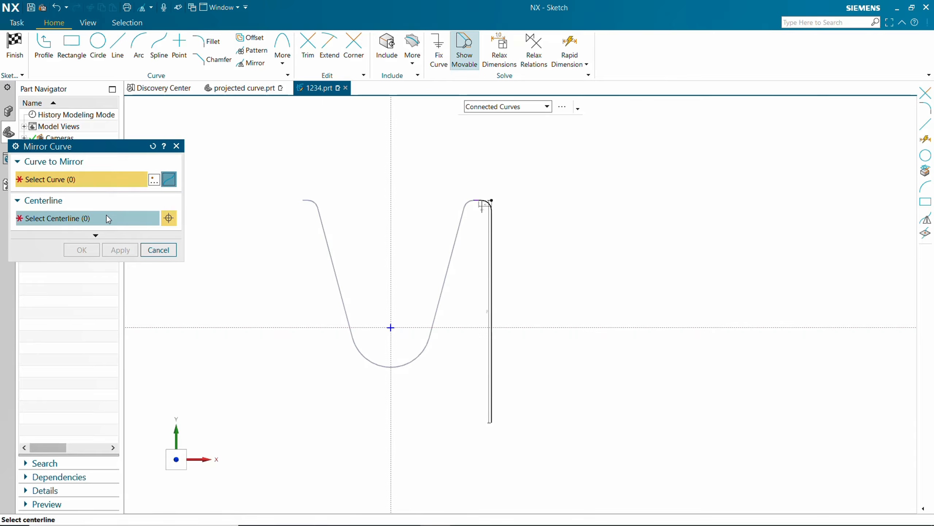
left_click(392, 195)
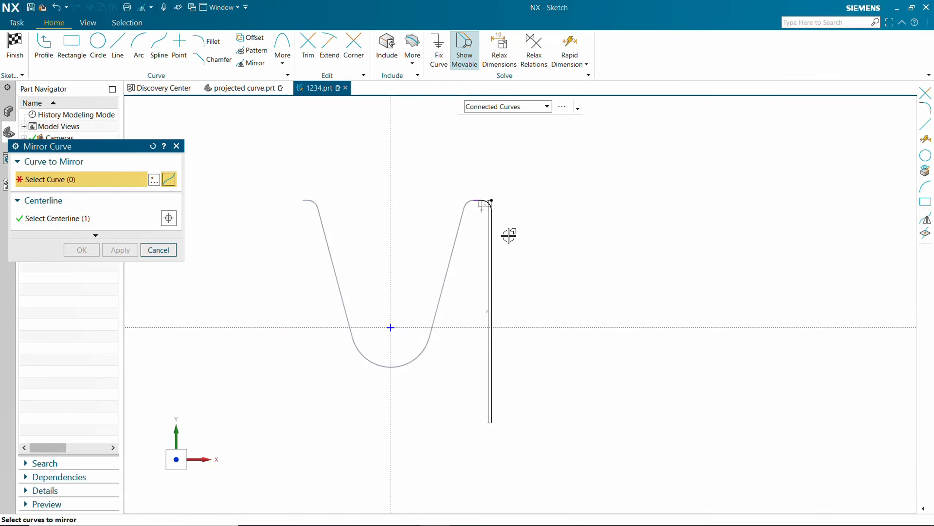
left_click(490, 242)
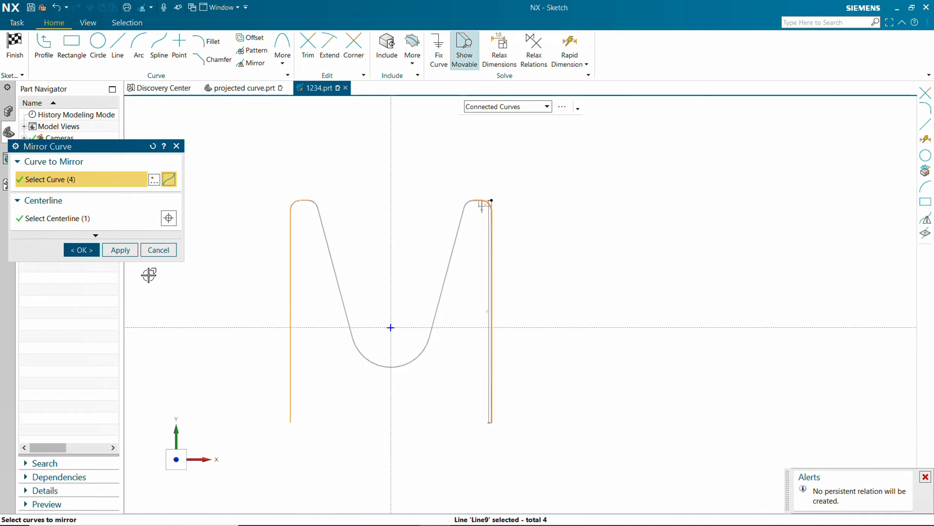
left_click(89, 257)
mouse_move(359, 324)
middle_mouse_down()
mouse_move(365, 261)
mouse_move(385, 275)
mouse_move(375, 275)
middle_mouse_up()
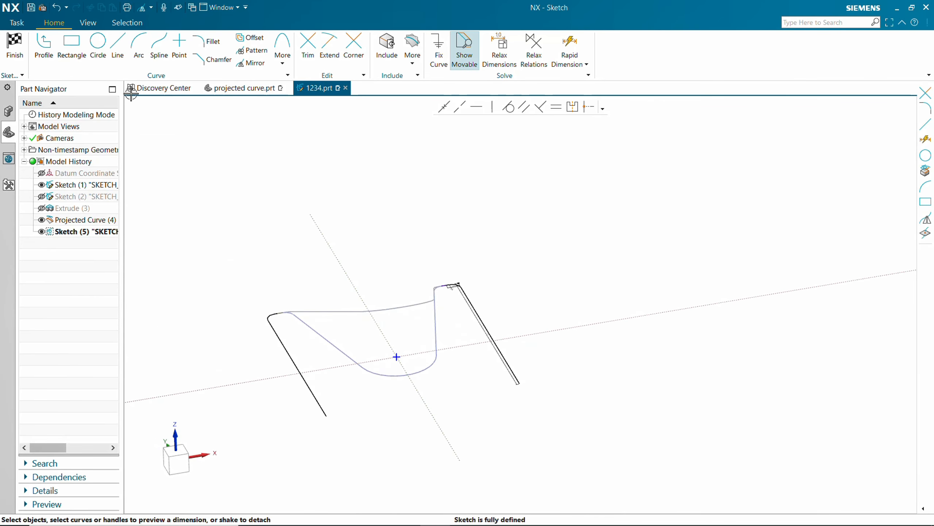
Finish the side-leg sketch and hide Sketch (1) and Sketch (2), keeping the projected curve and leg sketch displayed.
left_click(26, 57)
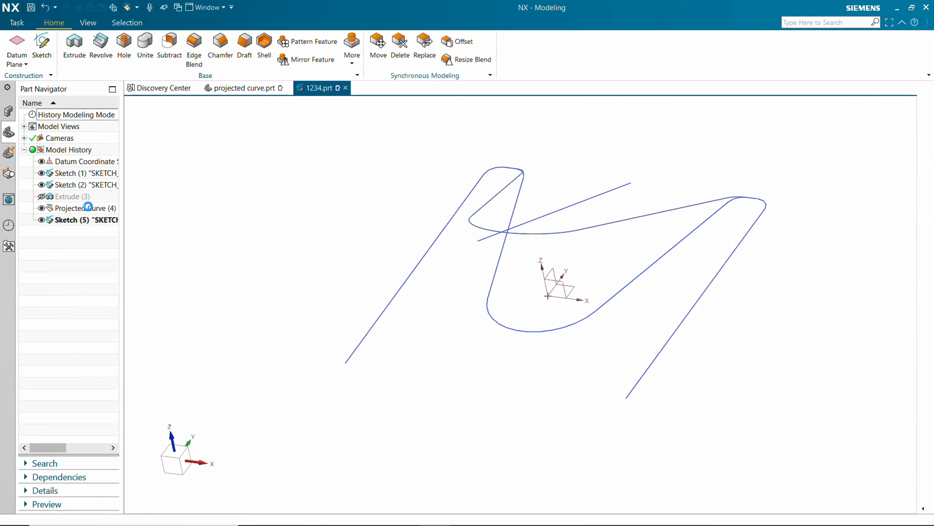
left_click(42, 185)
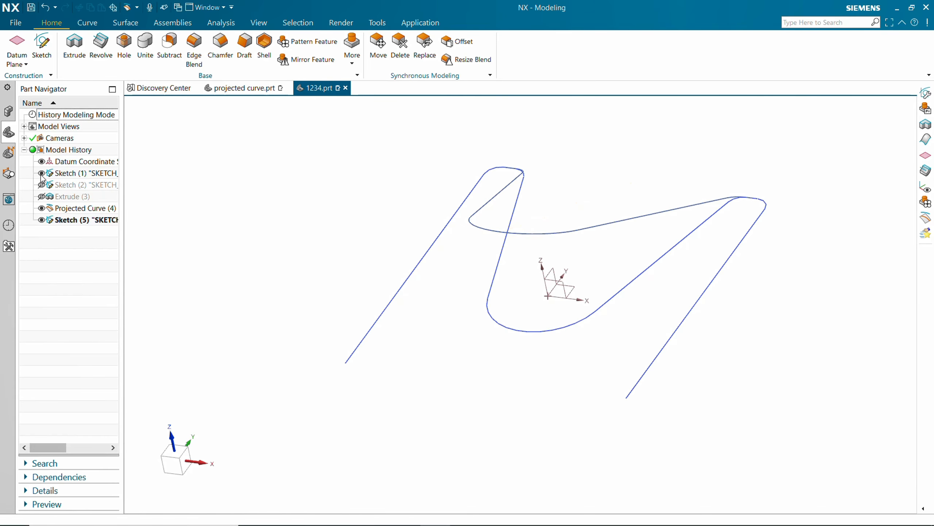
left_click(41, 173)
mouse_move(289, 252)
middle_mouse_down()
mouse_move(311, 231)
mouse_move(350, 245)
mouse_move(346, 255)
middle_mouse_up()
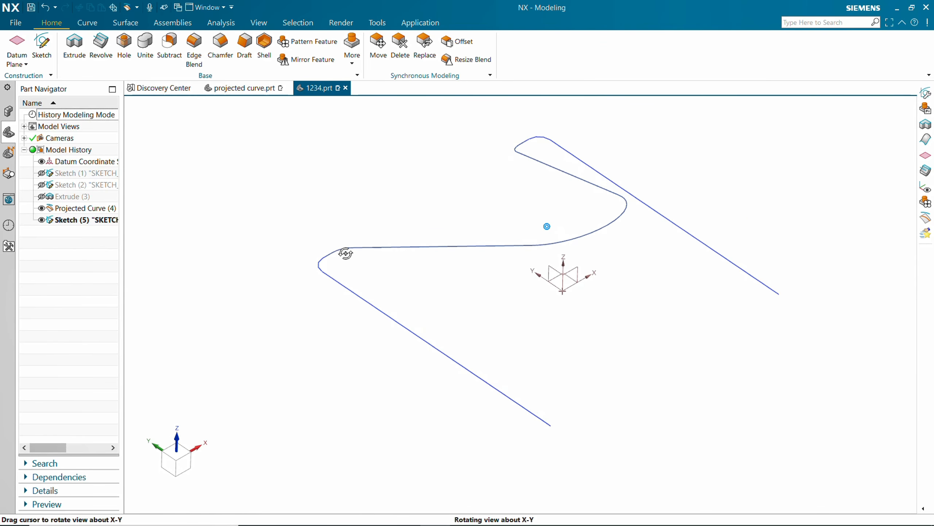
mouse_move(533, 318)
middle_mouse_down()
mouse_move(507, 297)
mouse_move(457, 311)
mouse_move(467, 325)
mouse_move(525, 315)
mouse_move(493, 333)
middle_mouse_up()
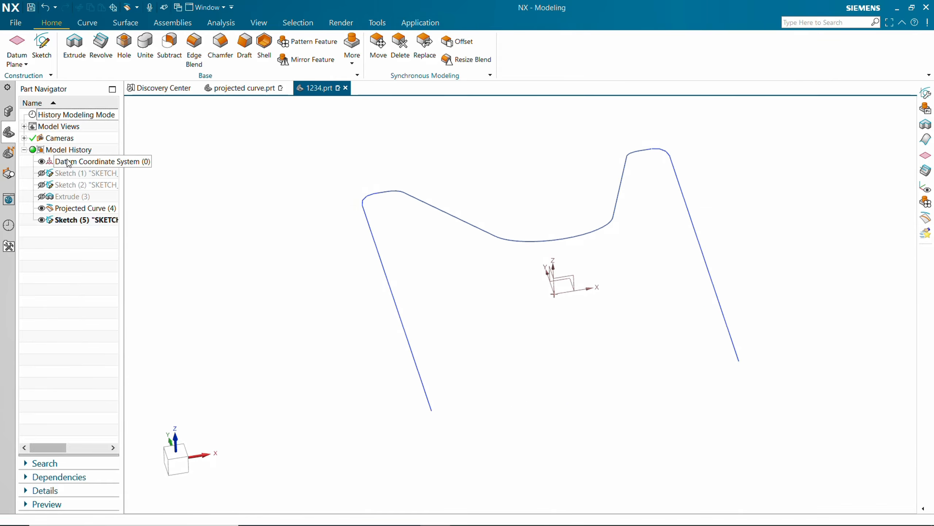
Create a Curves and Points datum plane at the free end of the +X leg line.
left_click(25, 64)
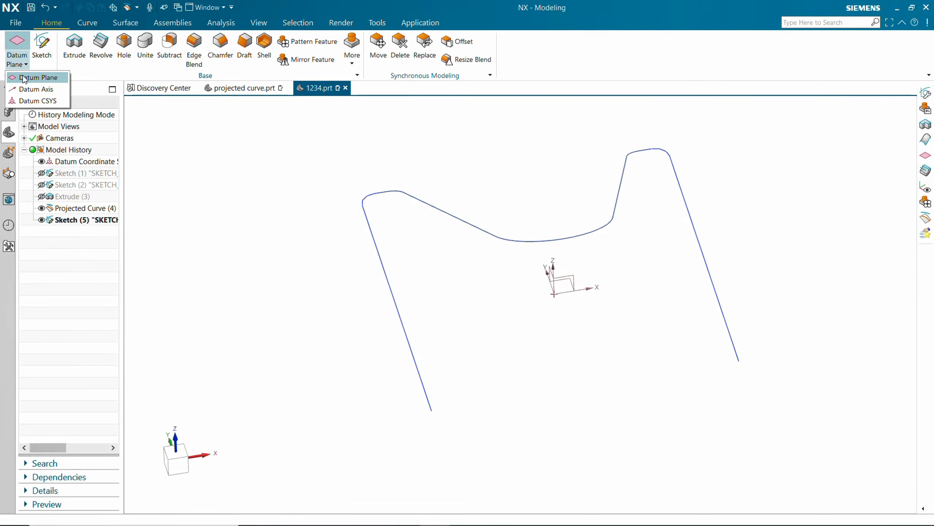
left_click(25, 78)
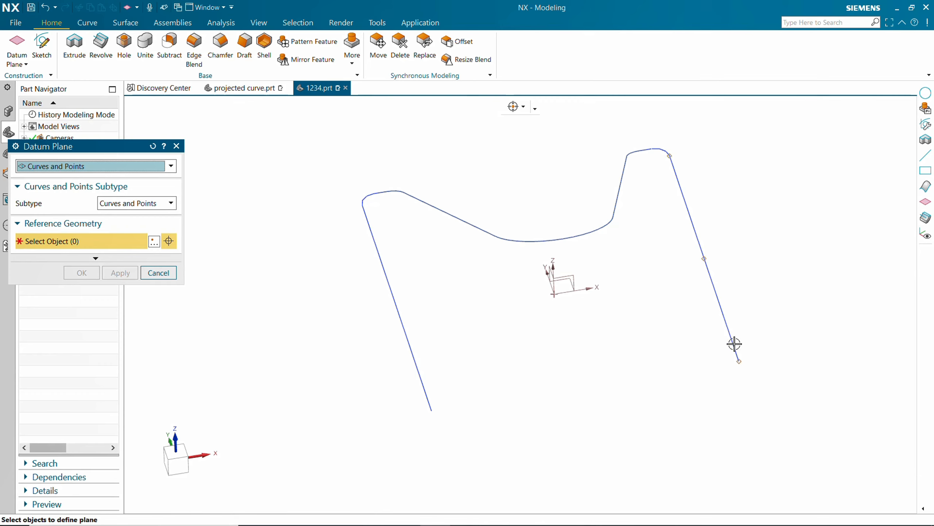
left_click(739, 361)
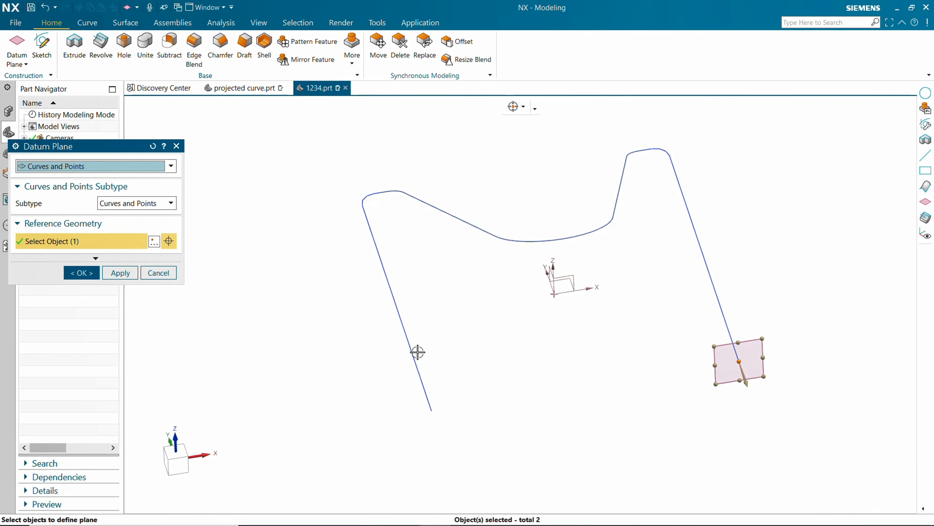
left_click(85, 276)
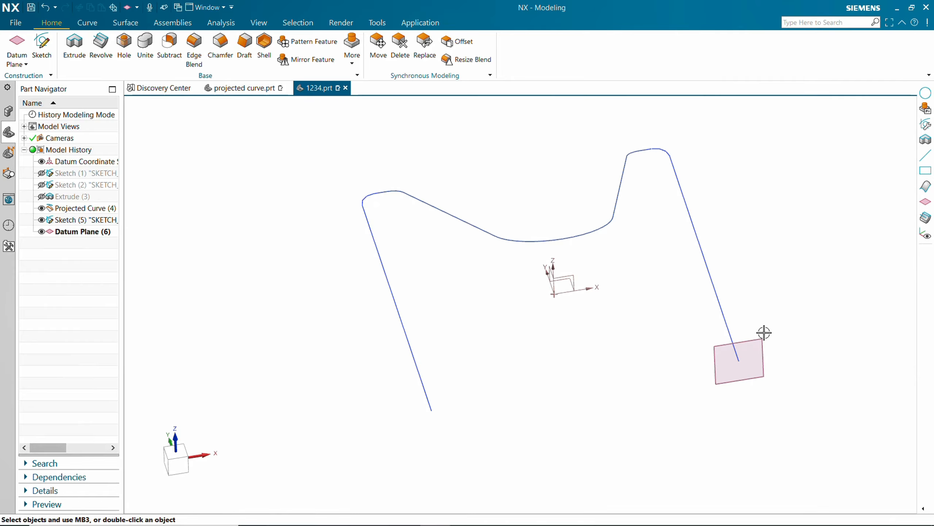
Start a sketch on the new datum plane and add an intersection point where the +X leg line meets it.
left_click(760, 345)
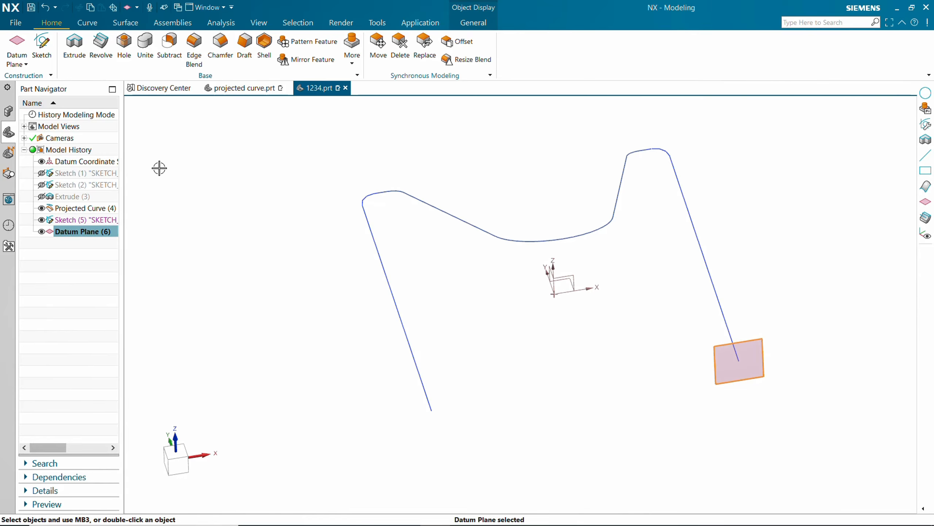
left_click(41, 48)
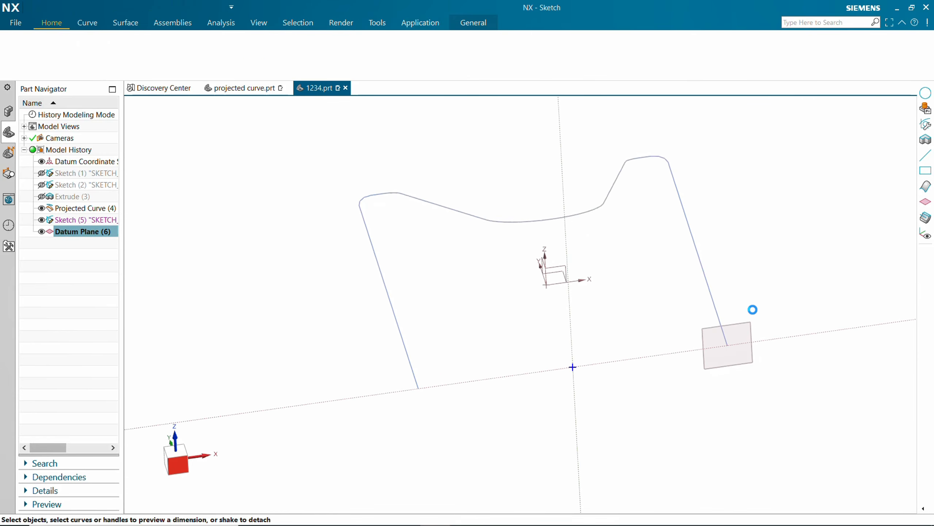
middle_click_drag(463, 215, 523, 240)
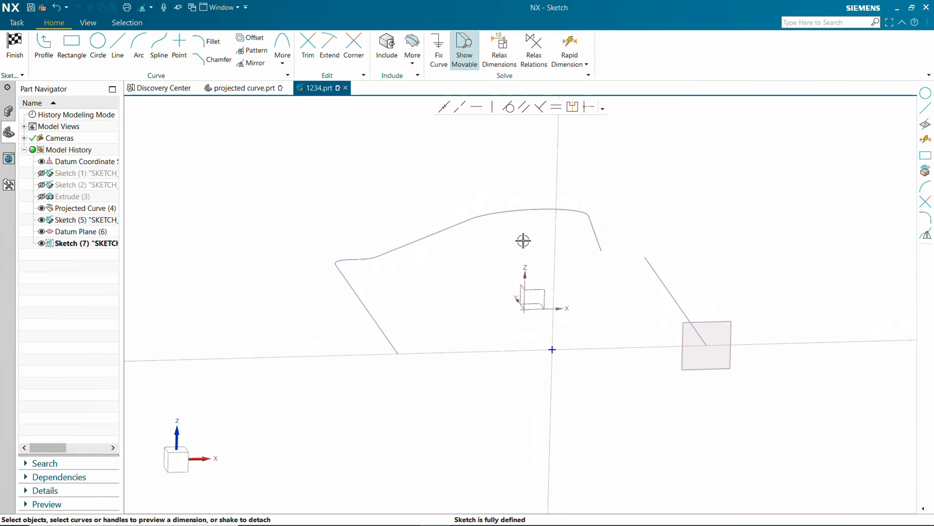
scroll(709, 330, "up", 5)
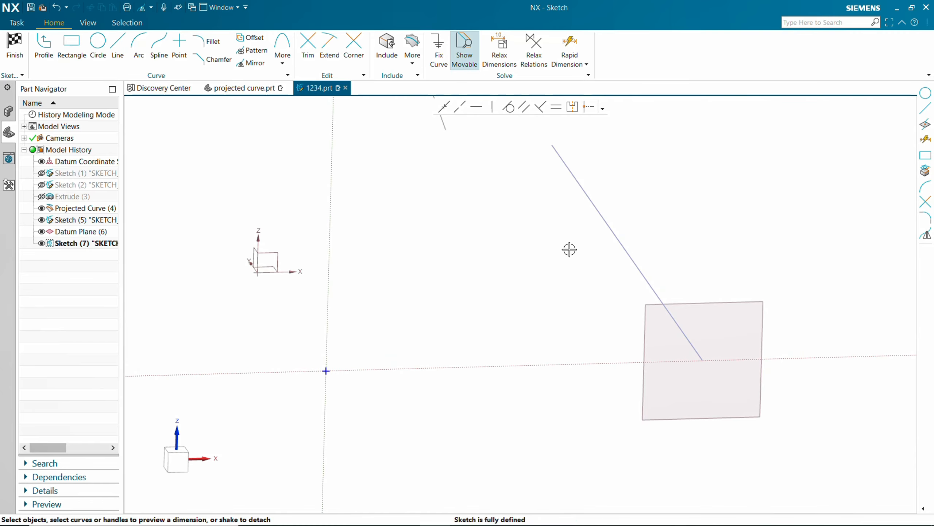
left_click(413, 52)
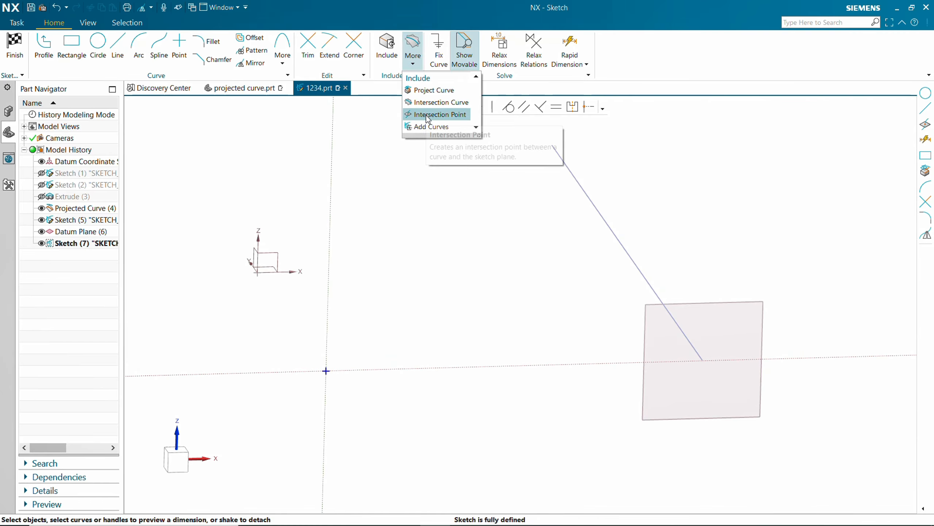
left_click(441, 115)
left_click(640, 272)
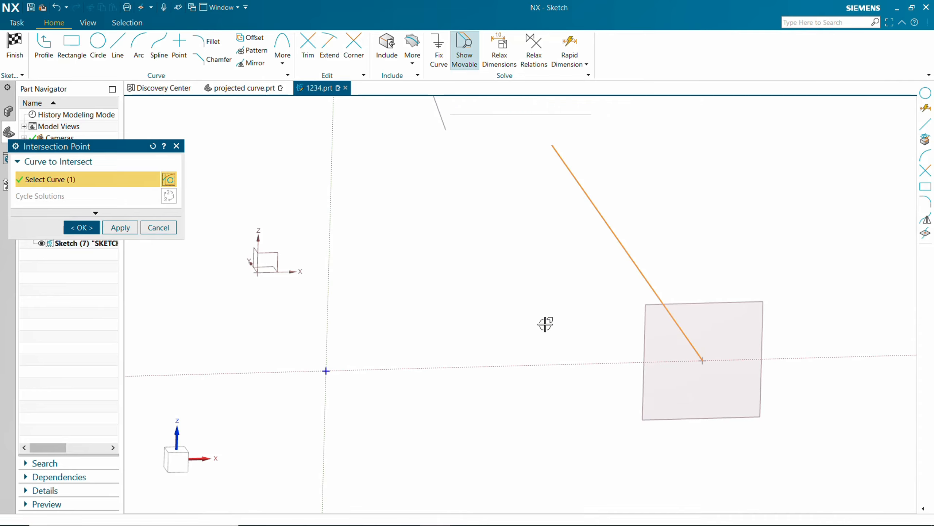
left_click(82, 227)
Draw a circle with a diameter of 50 mm centred on the intersection point at the leg's end.
left_click(97, 45)
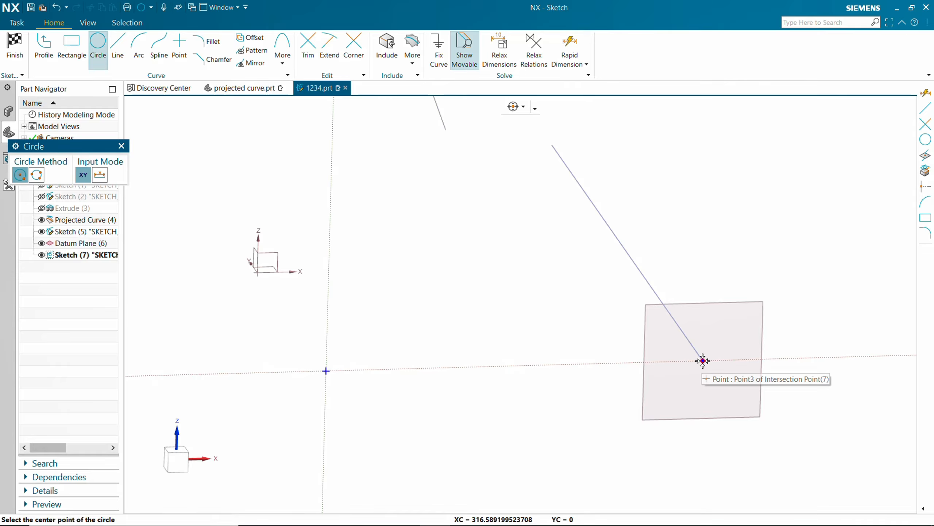
left_click(703, 360)
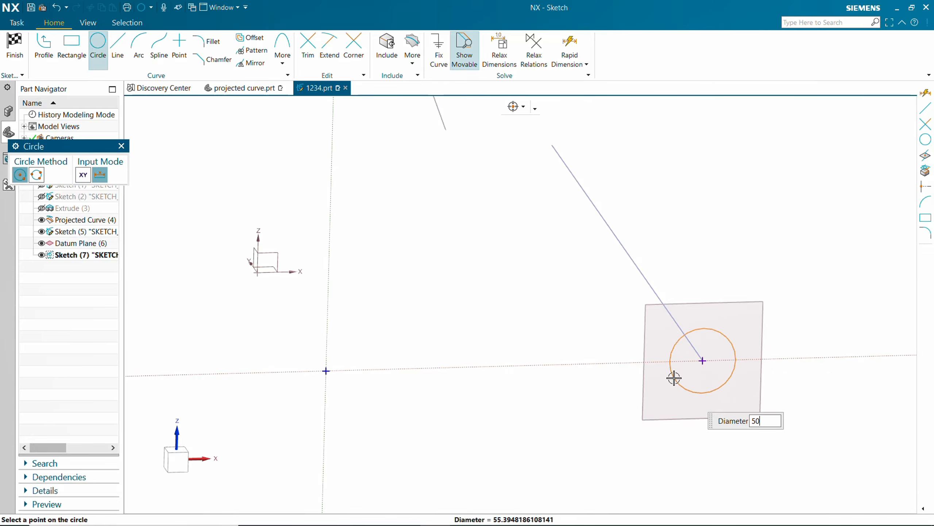
type("50")
key("Return")
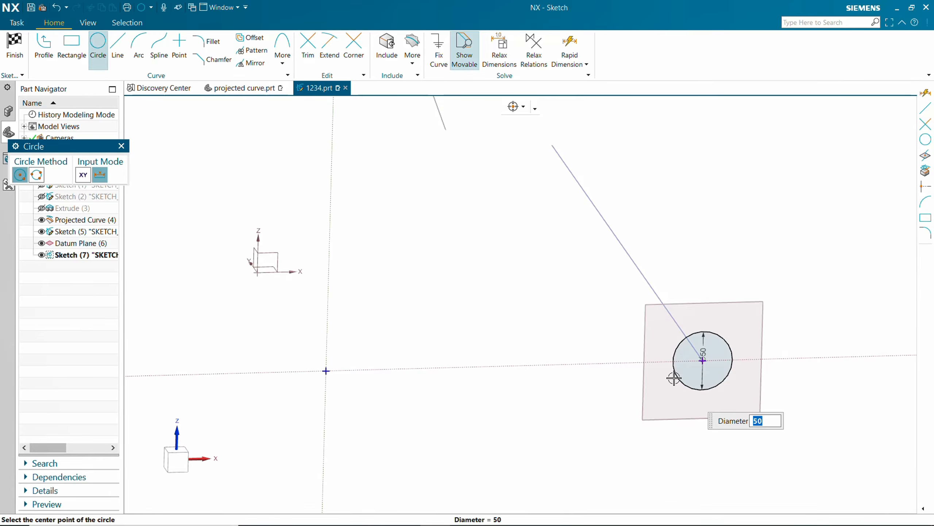
scroll(617, 336, "down", 2)
mouse_move(618, 336)
middle_mouse_down()
mouse_move(575, 317)
mouse_move(567, 342)
mouse_move(559, 341)
mouse_move(595, 338)
mouse_move(568, 327)
mouse_move(588, 326)
middle_mouse_up()
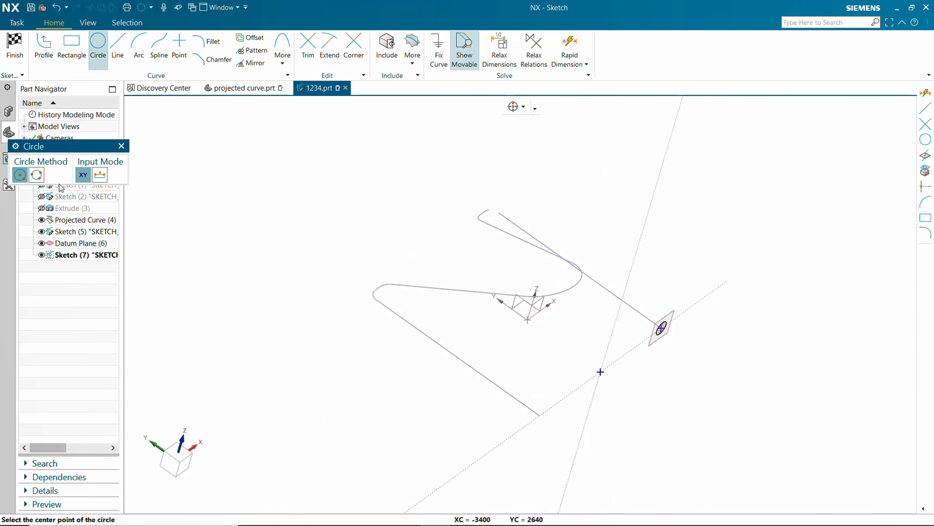
left_click(121, 146)
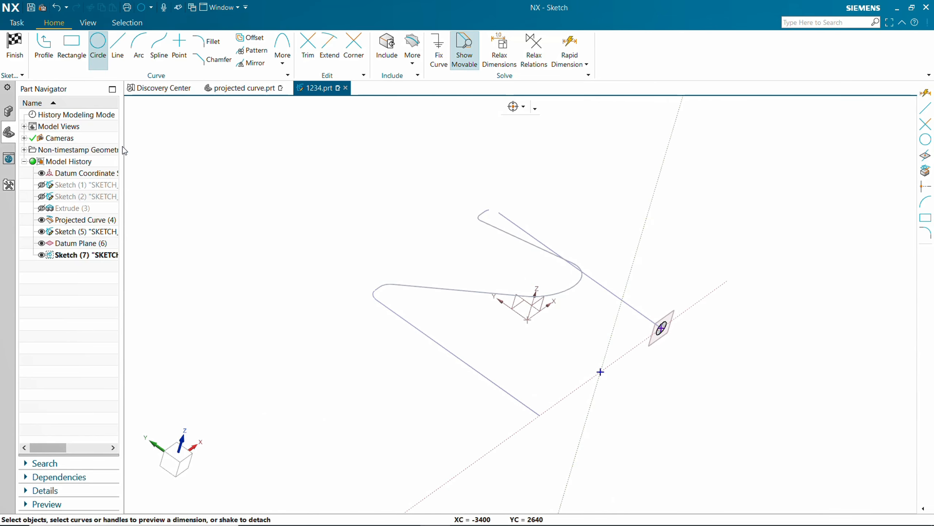
Exit the sketch with the circle sketch shown and the datum plane hidden.
left_click(14, 50)
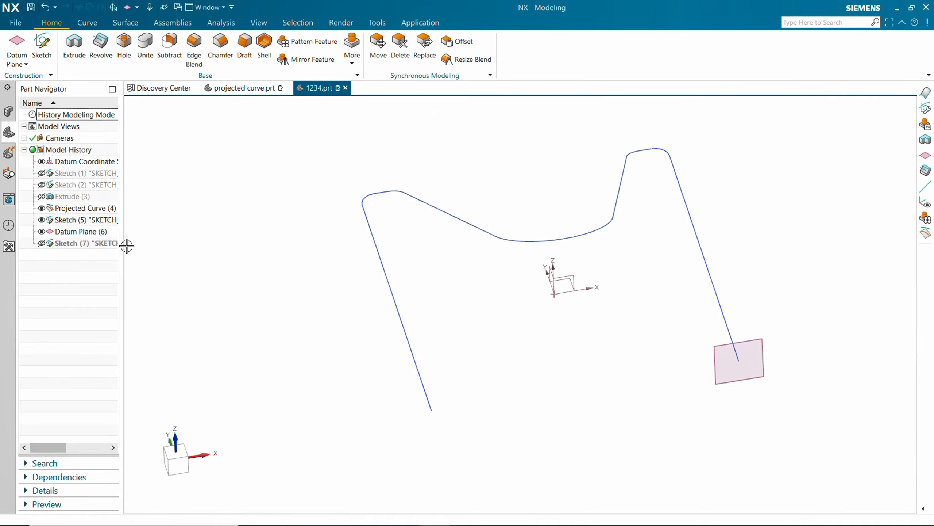
left_click(41, 243)
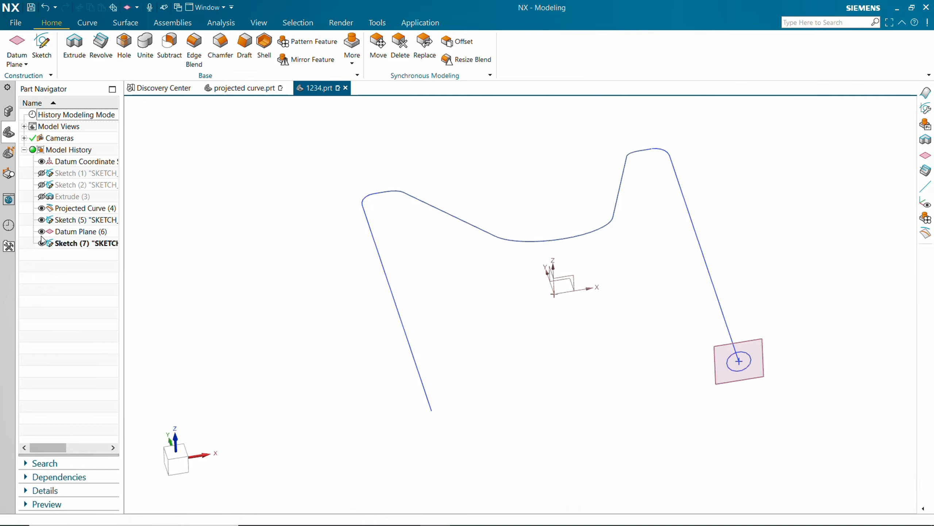
left_click(41, 231)
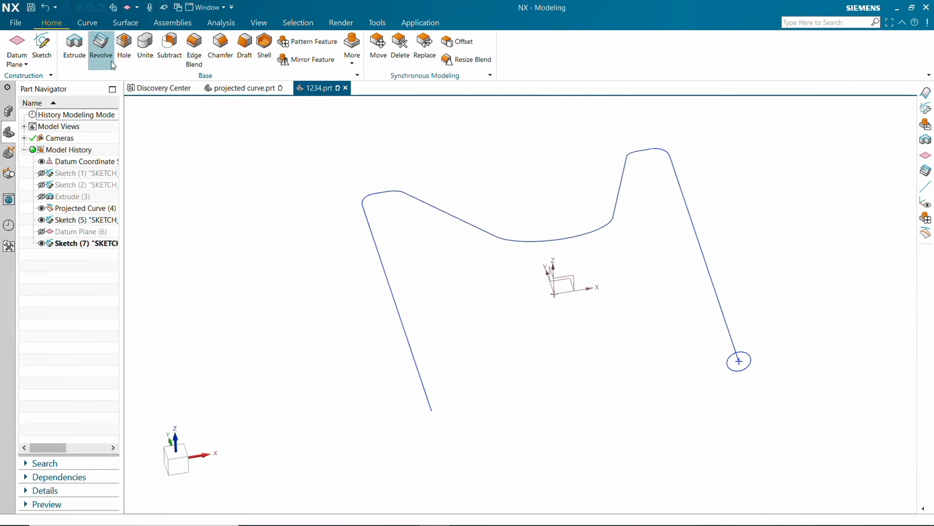
Create a Swept body using the circle as section and the full connected chain of legs and projected curves as guide.
left_click(125, 23)
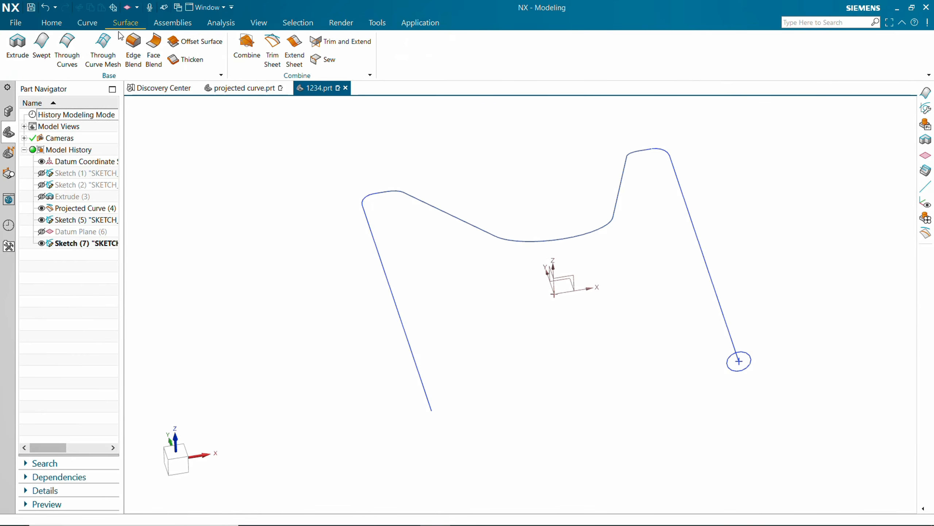
left_click(44, 43)
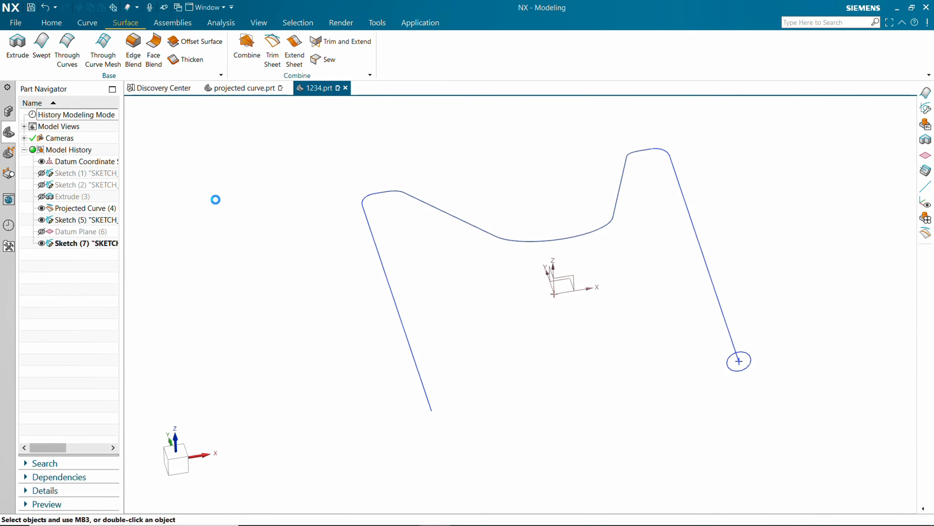
middle_click(228, 228)
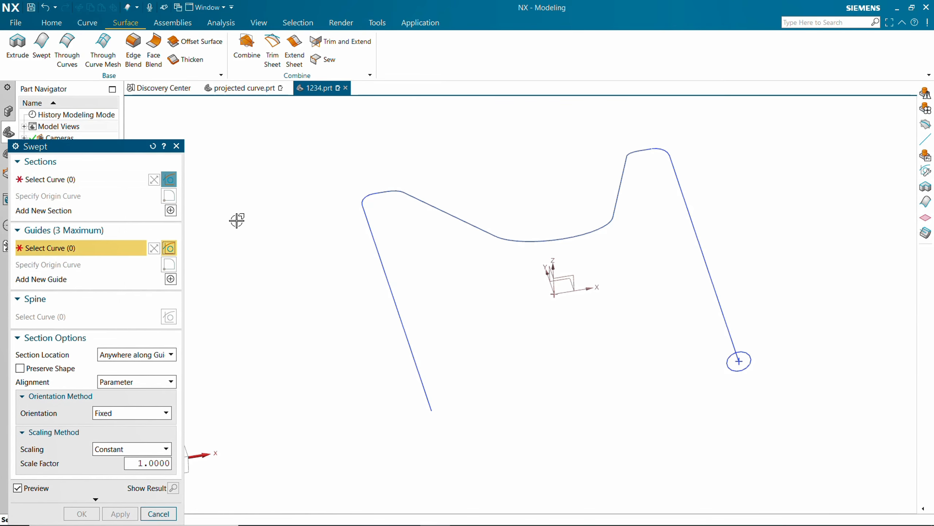
middle_click_drag(236, 220, 242, 219)
left_click(74, 181)
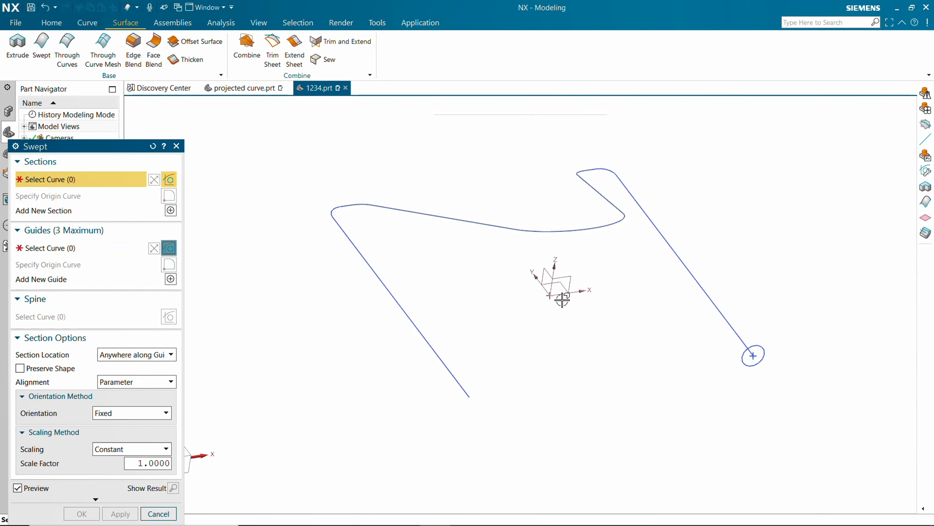
left_click(748, 339)
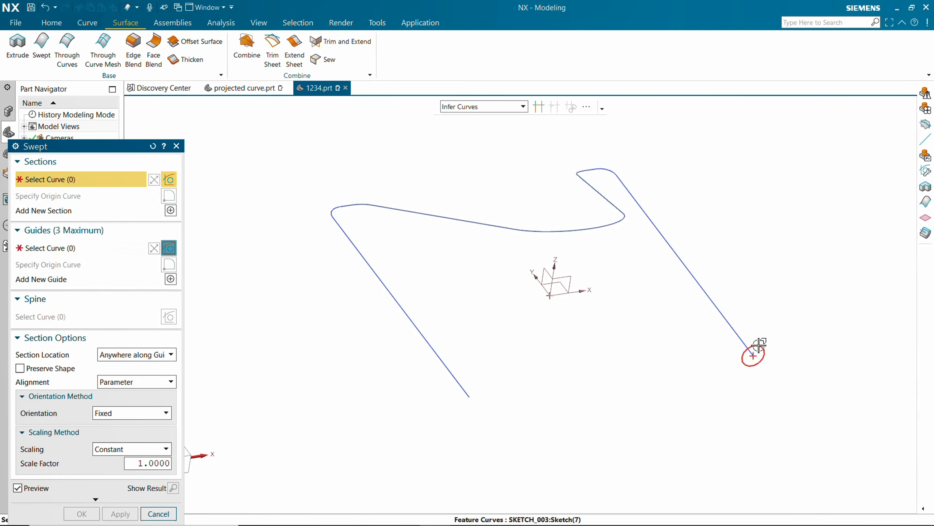
left_click(59, 248)
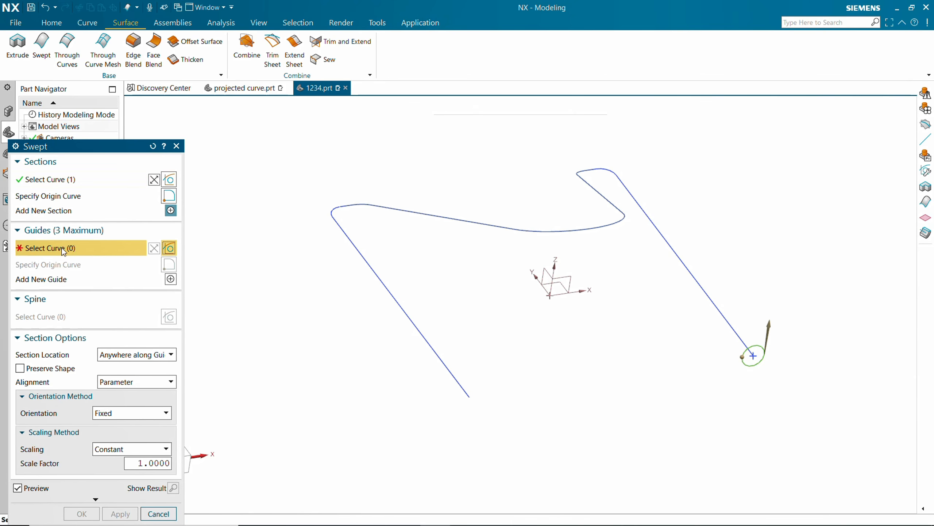
left_click(673, 252)
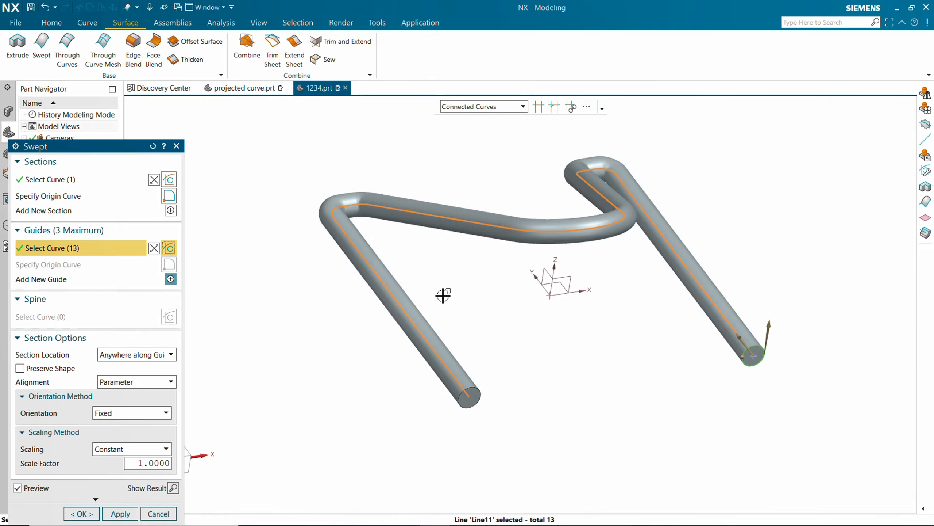
middle_click_drag(440, 295, 442, 335)
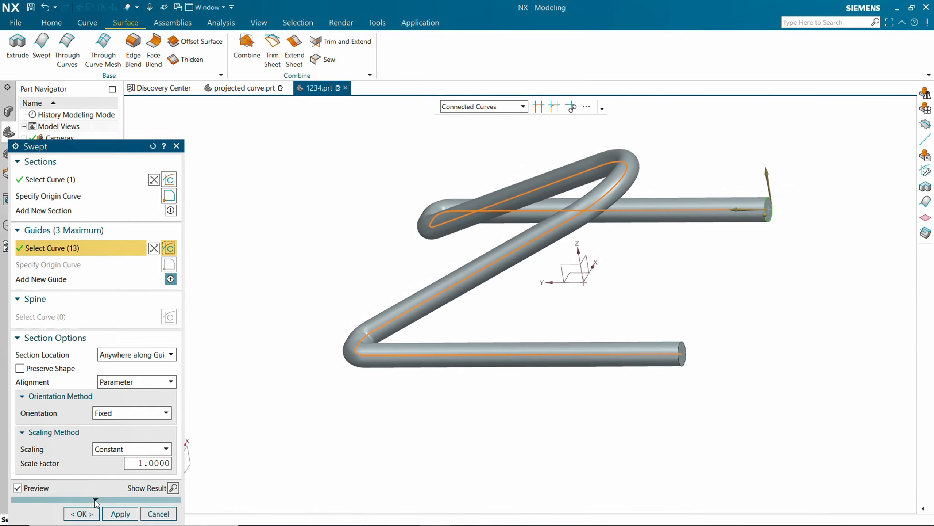
left_click(82, 514)
Edit the circle sketch to set the section diameter to 25 mm, and finish the sketch to update the swept tube.
mouse_move(527, 302)
middle_mouse_down()
mouse_move(483, 242)
mouse_move(514, 314)
middle_mouse_up()
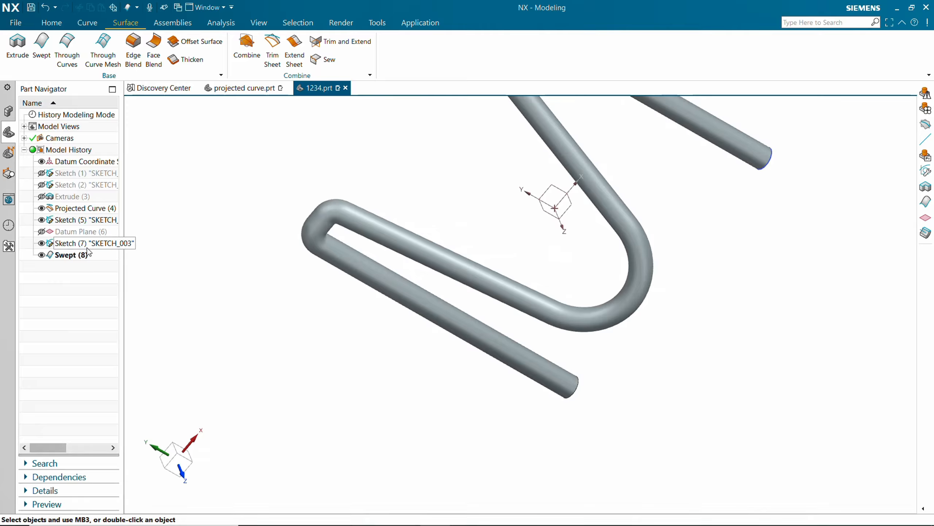
scroll(277, 323, "up", 2)
mouse_move(283, 320)
middle_mouse_down()
mouse_move(298, 250)
mouse_move(288, 231)
mouse_move(253, 249)
middle_mouse_up()
right_click(80, 246)
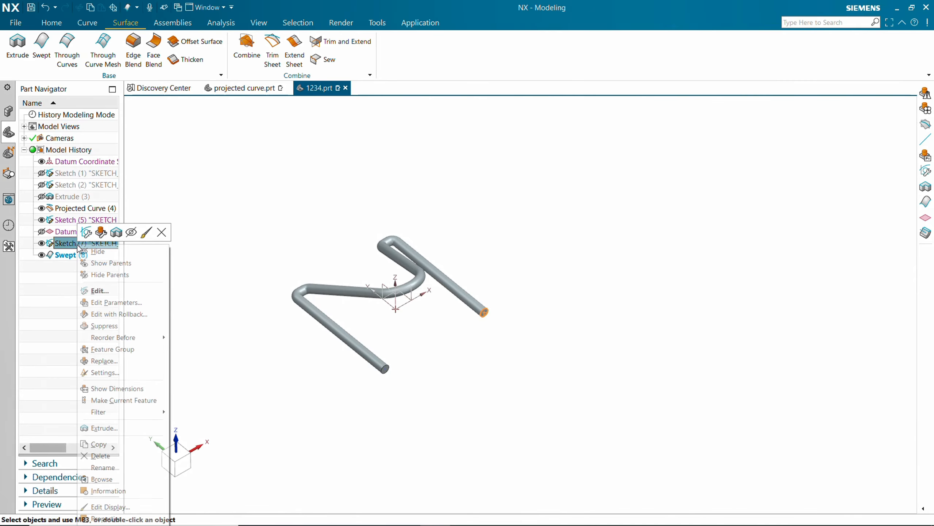
left_click(99, 290)
double_click(527, 250)
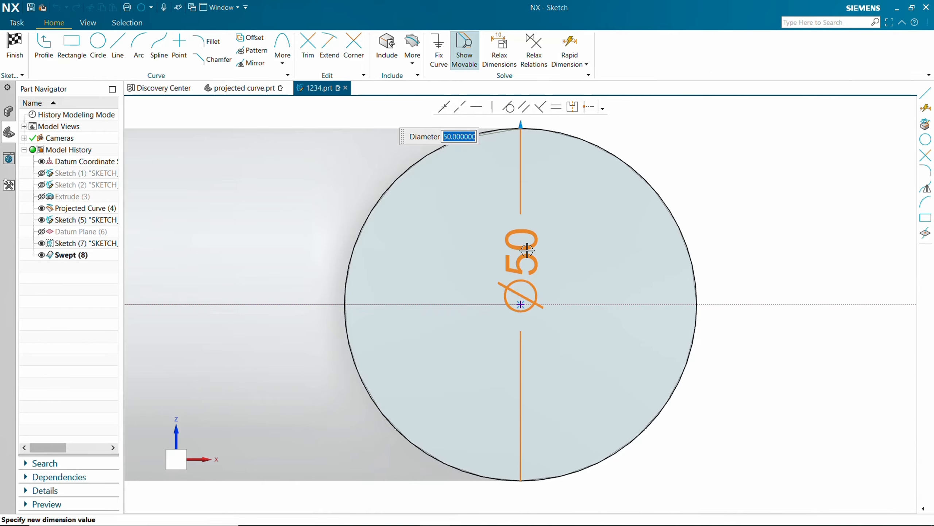
type("25")
key("Return")
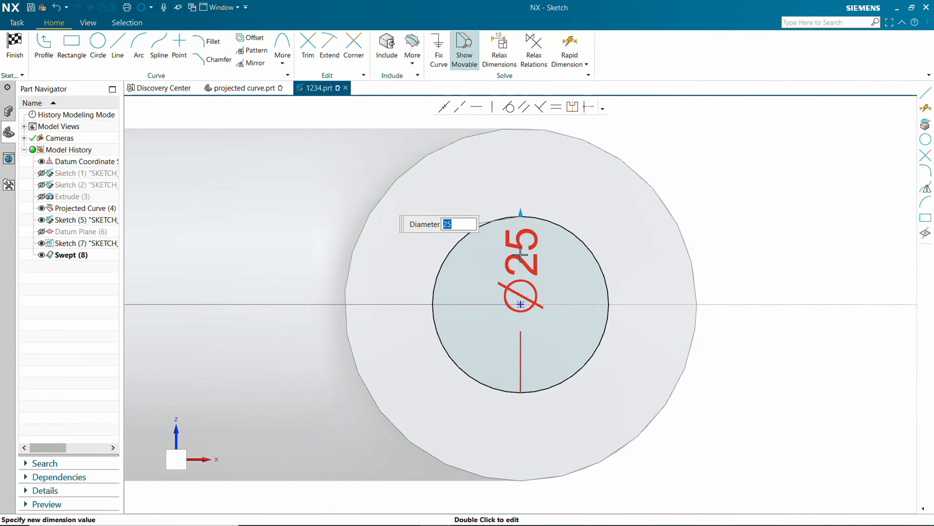
left_click(17, 46)
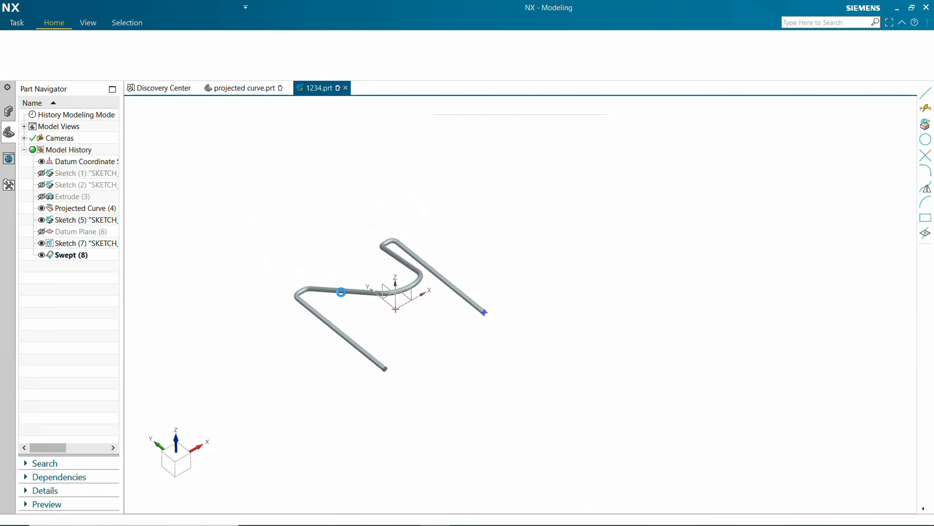
Hide the circle section sketch at the end of the swept tube.
scroll(341, 292, "up", 1)
scroll(357, 284, "up", 3)
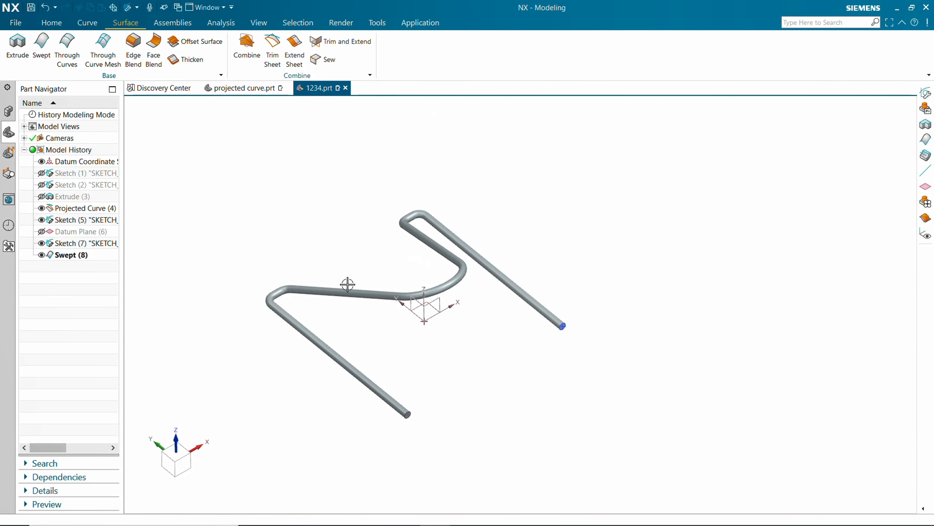
middle_click_drag(346, 284, 339, 272)
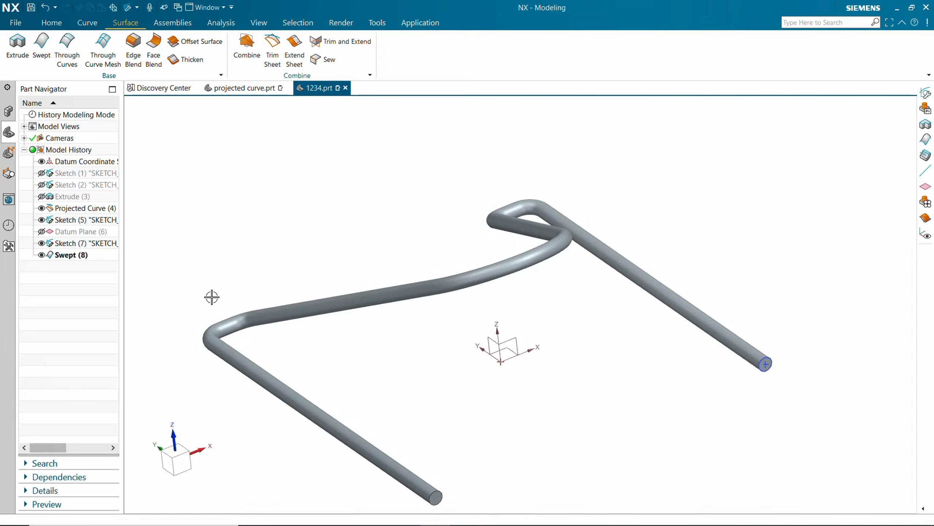
left_click(42, 244)
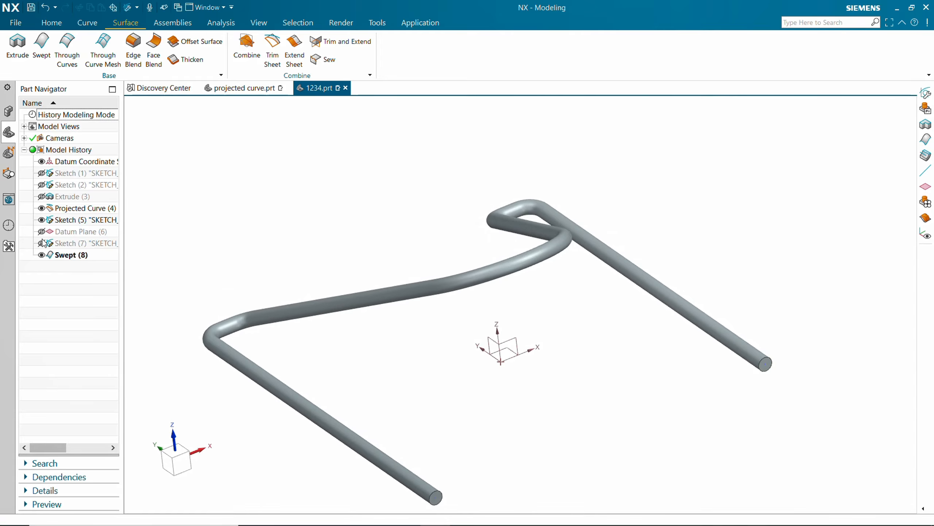